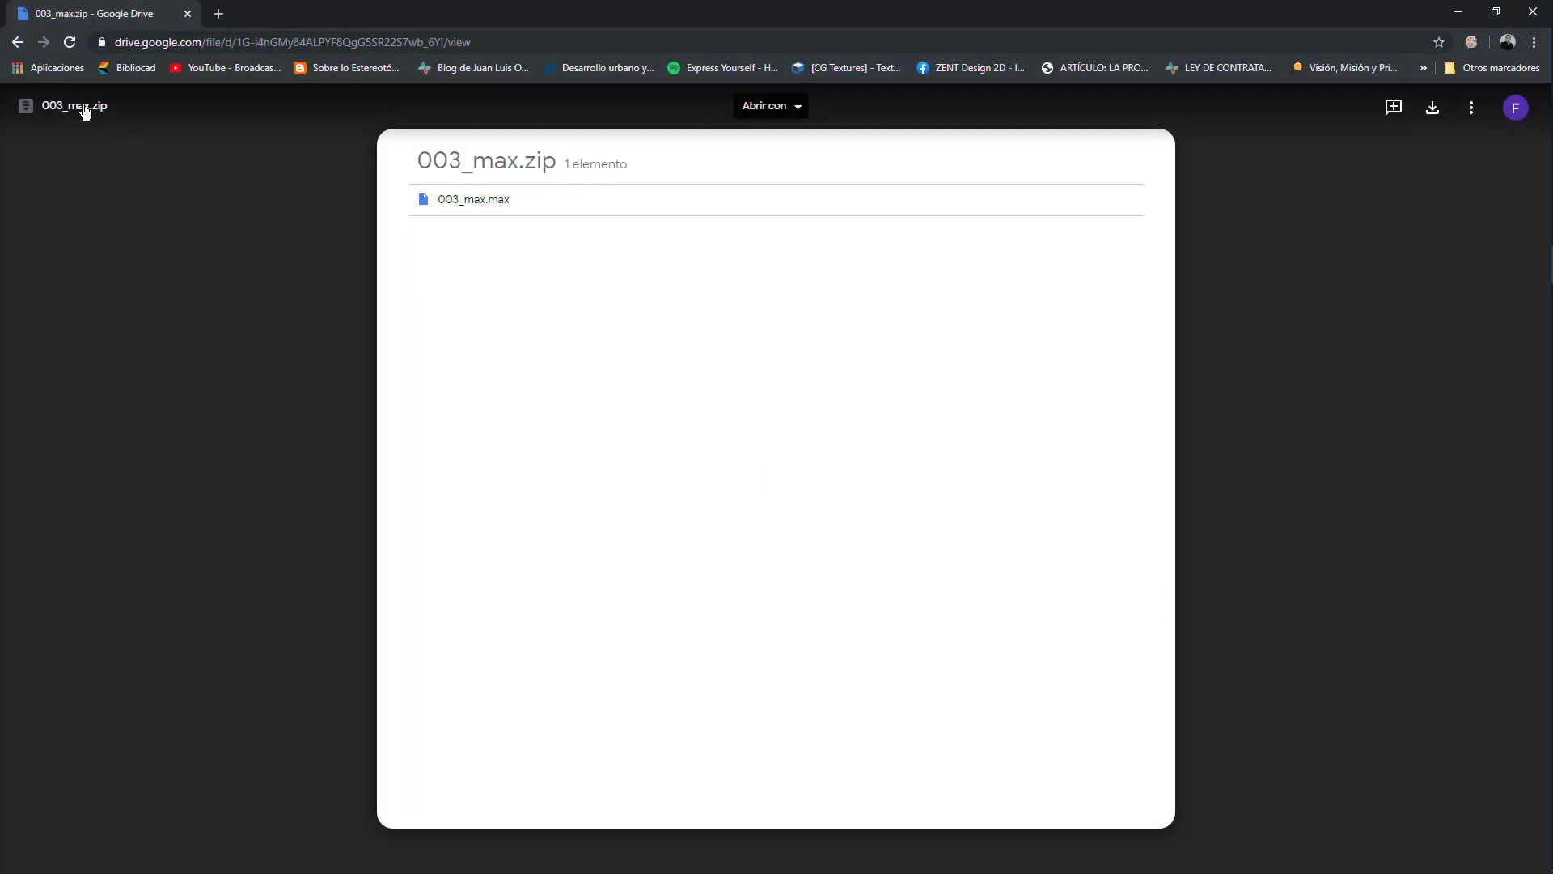
# - Extract the downloaded 003_max.zip into the 003 folder and select 003_max.max
pyautogui.click(1433, 108)
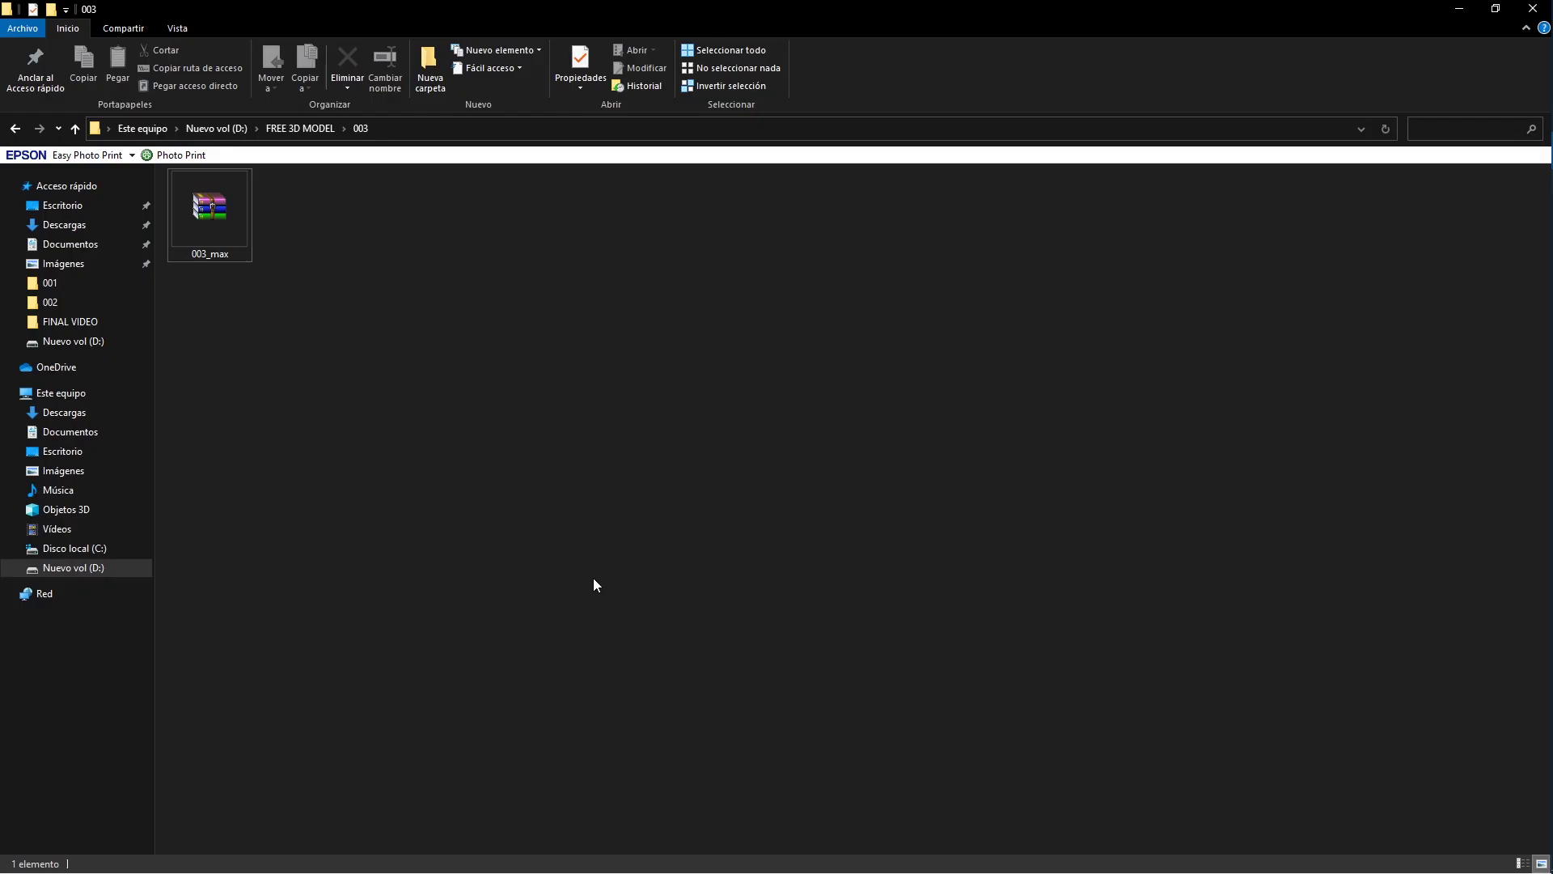
pyautogui.rightClick(212, 212)
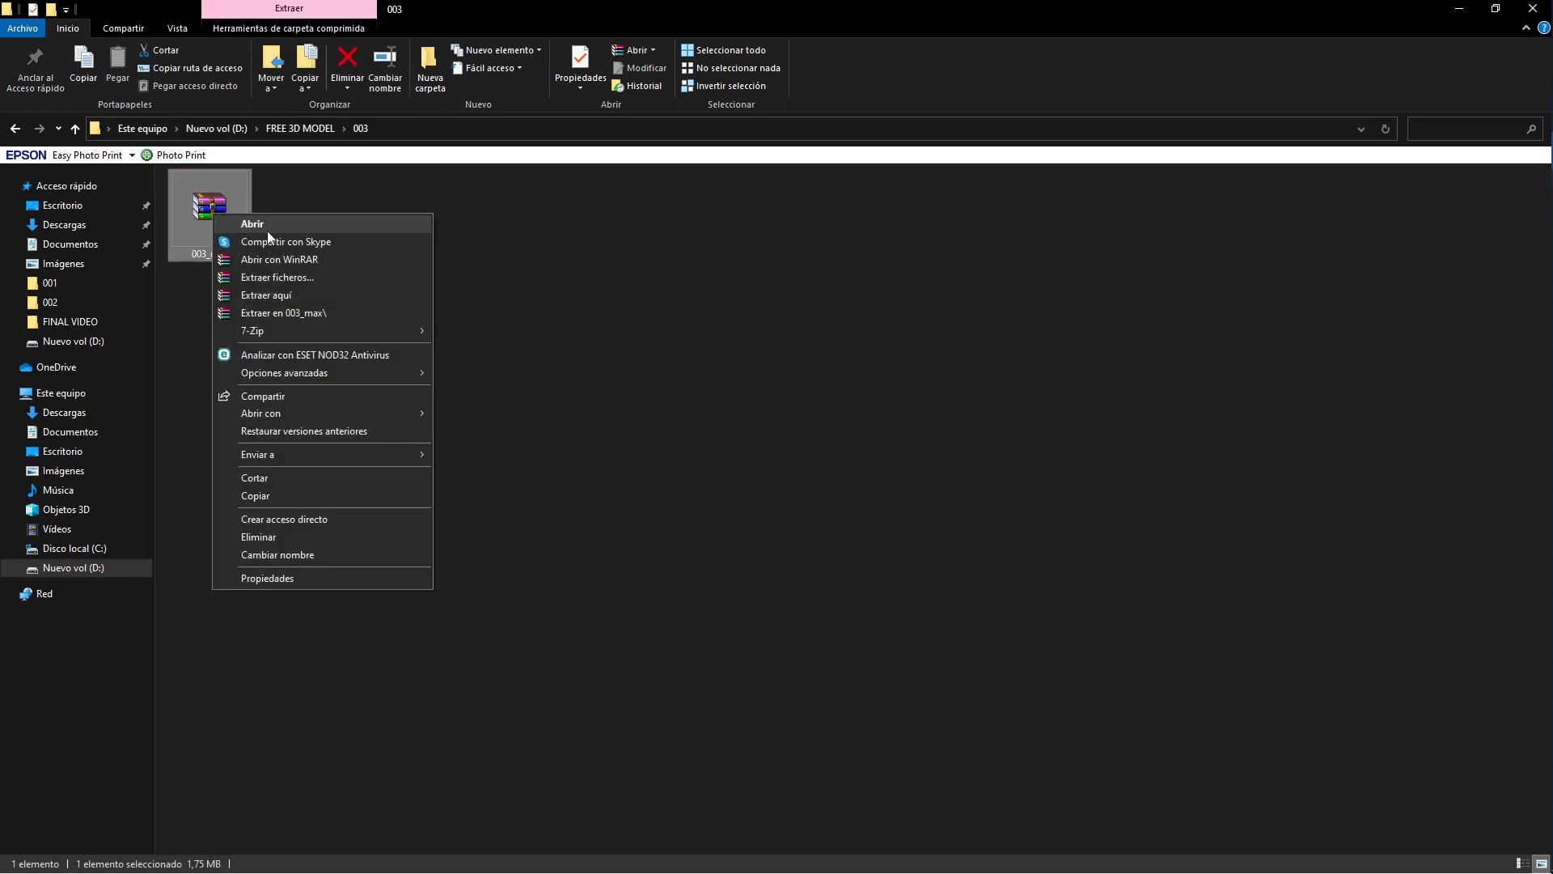
pyautogui.click(306, 296)
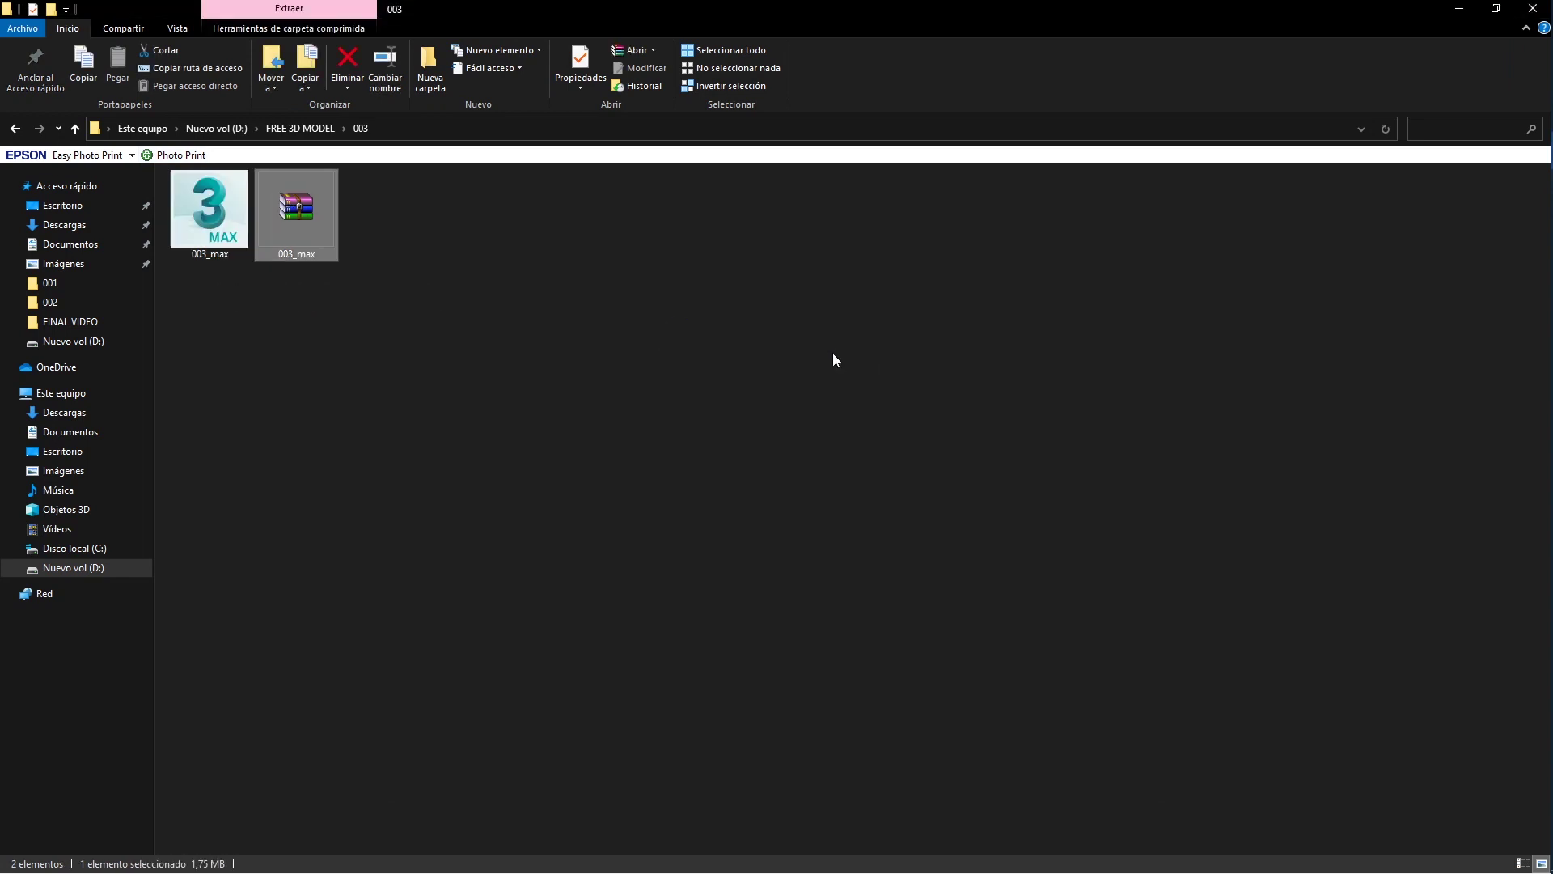
pyautogui.click(862, 464)
pyautogui.click(202, 192)
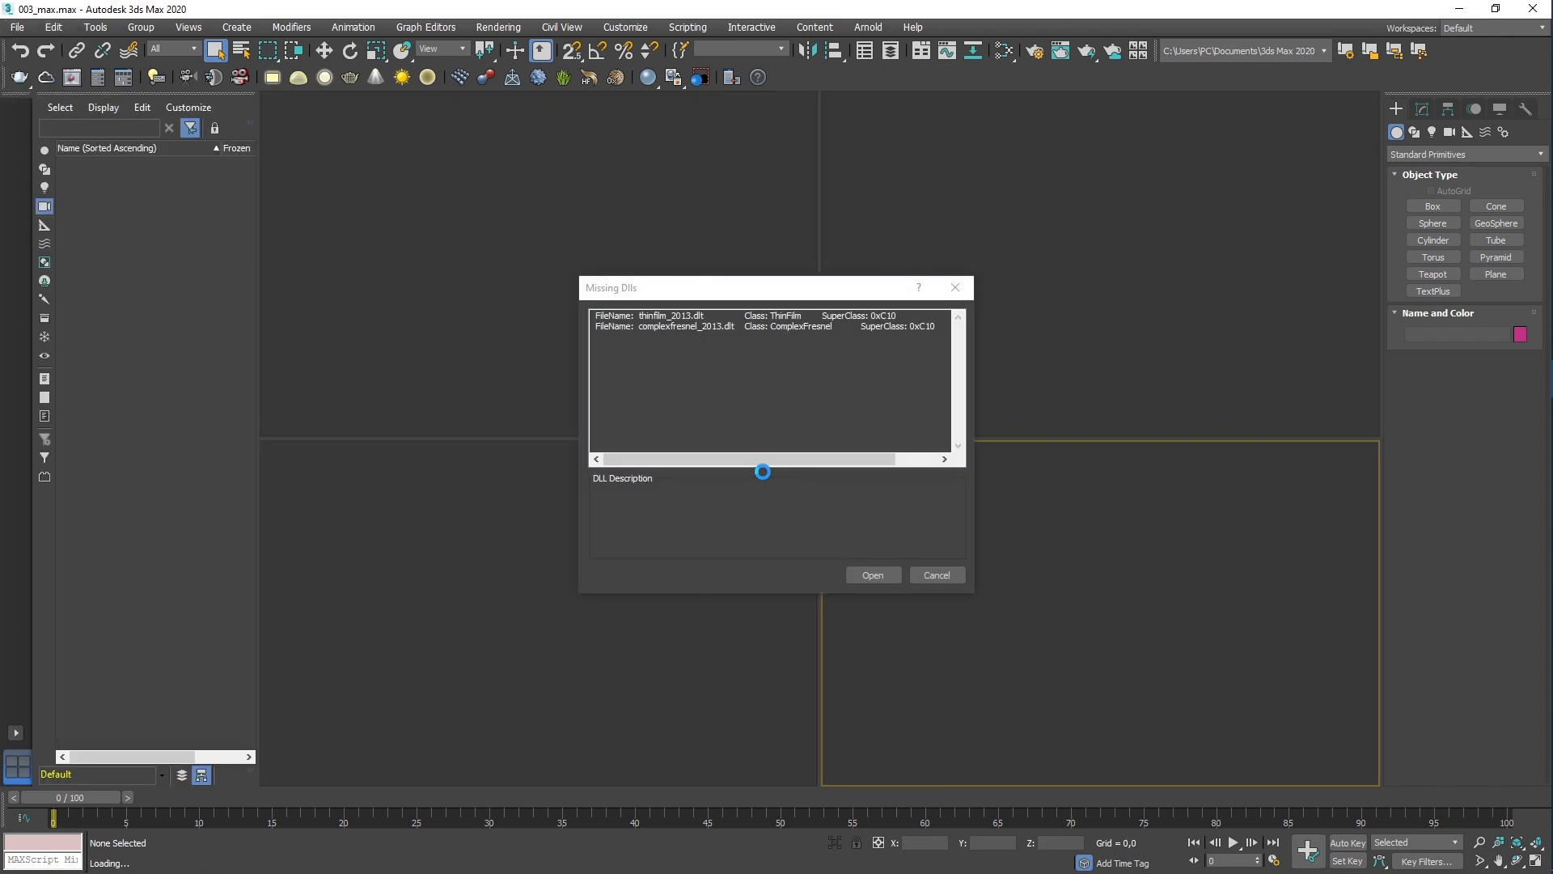
# - Dismiss the Missing DLLs, Units Mismatch, Missing External Files and Obsolete File warnings
pyautogui.click(866, 574)
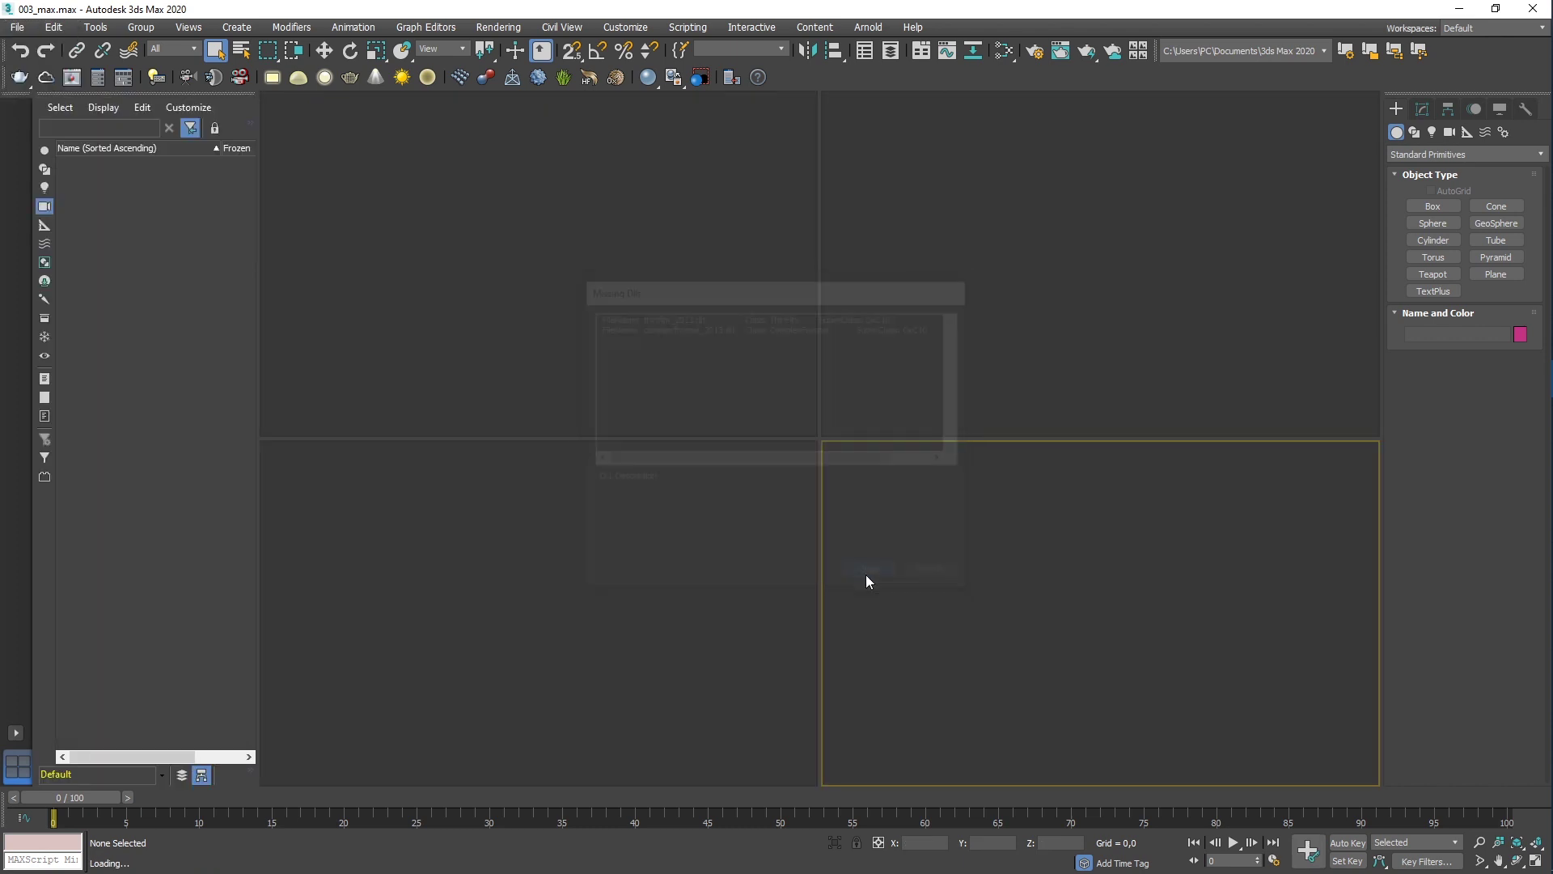
pyautogui.click(801, 520)
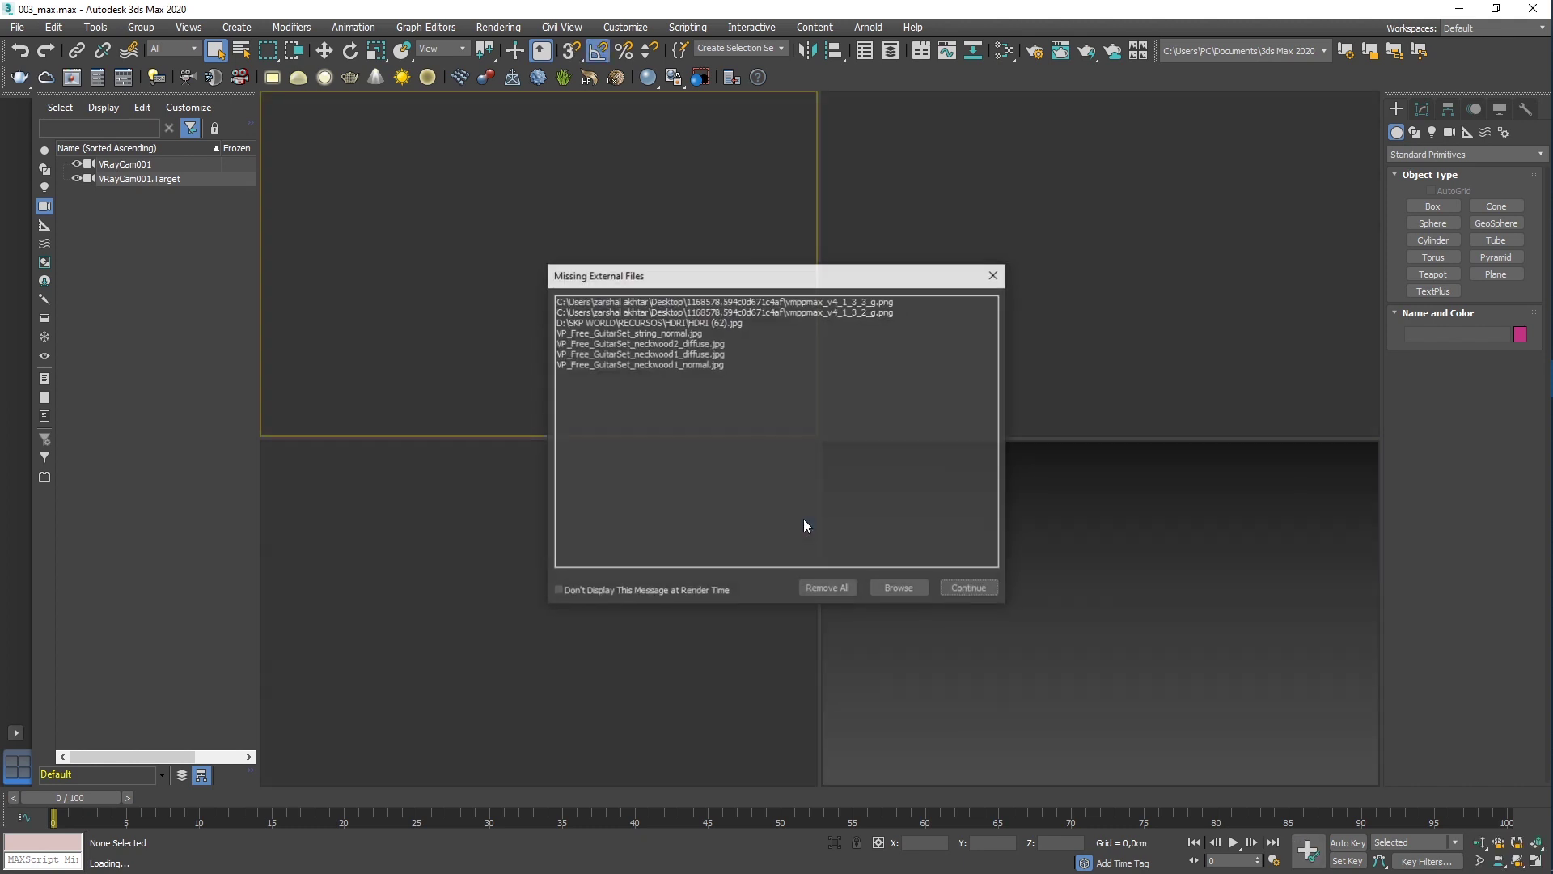
pyautogui.click(959, 588)
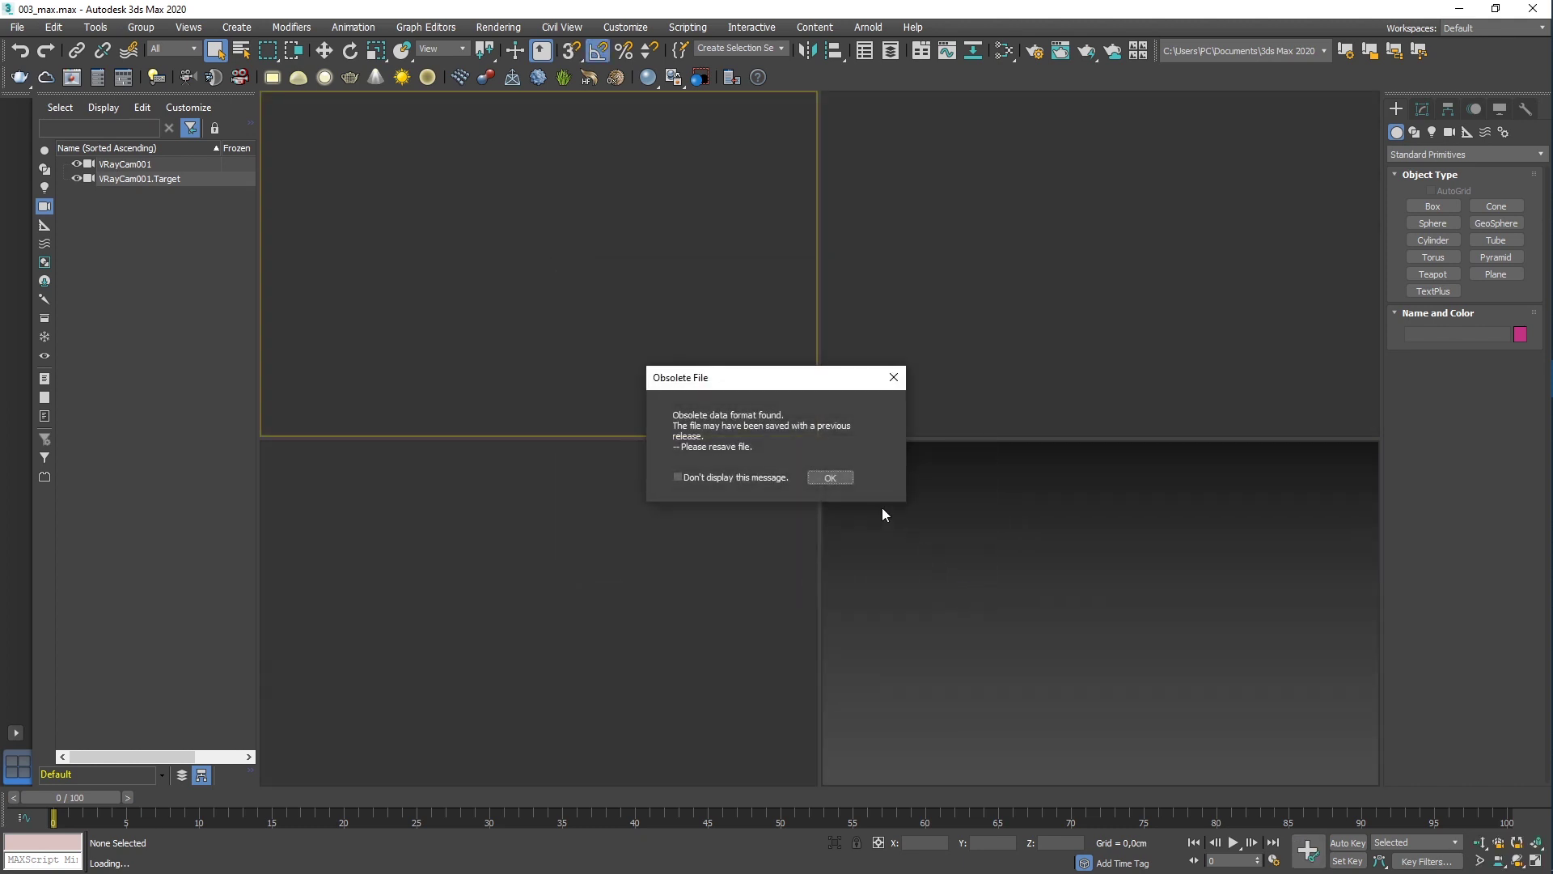
pyautogui.click(834, 479)
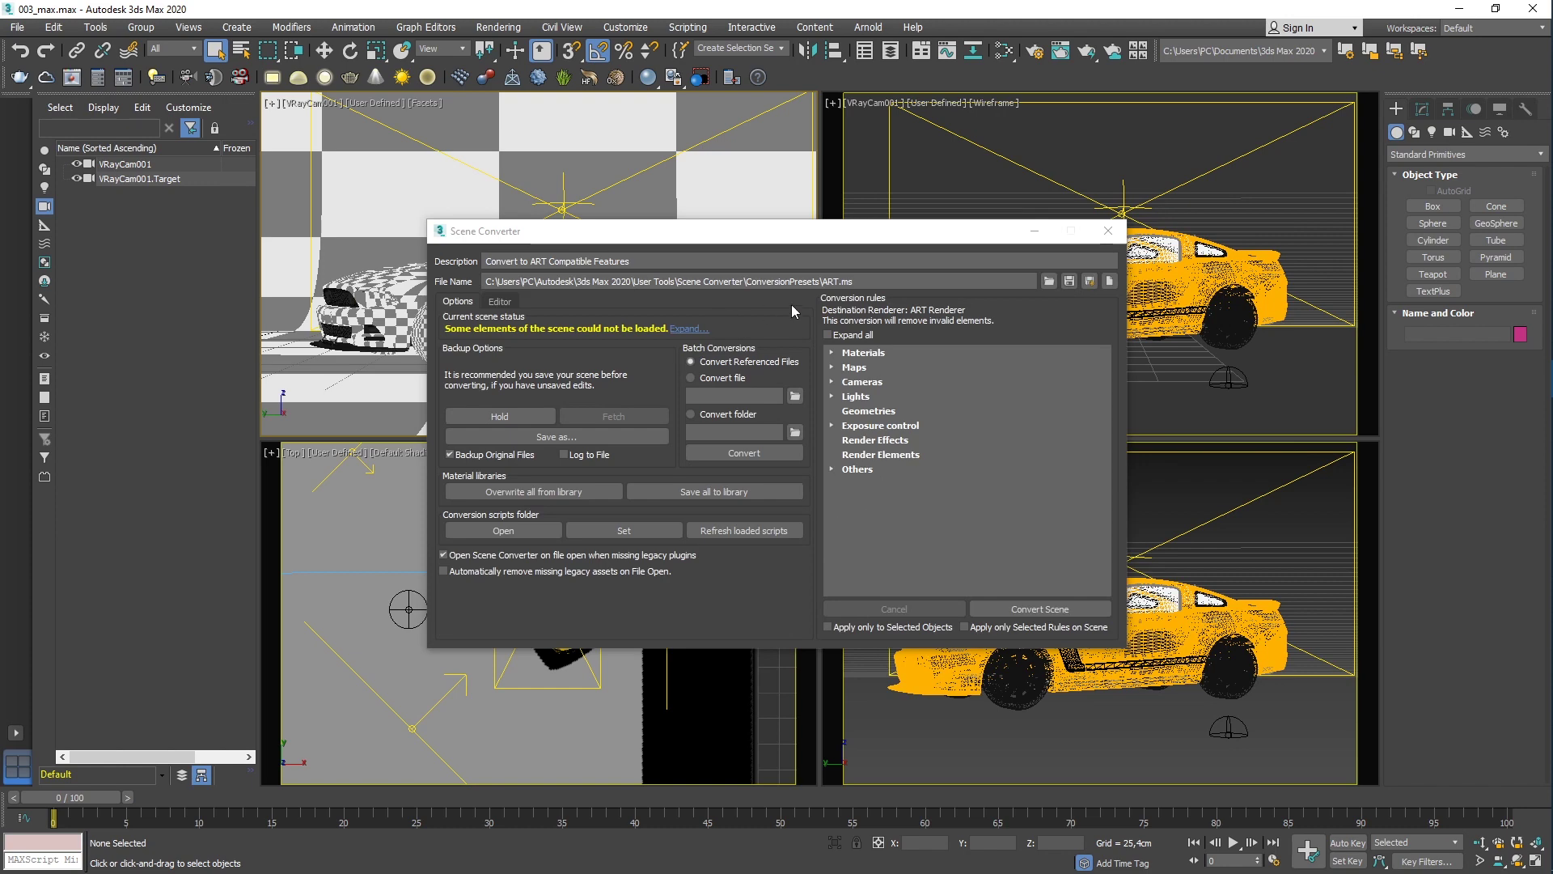
# - Close Scene Converter, maximize the VRayCam001 view, and hide shapes and lights in Scene Explorer
pyautogui.click(1107, 231)
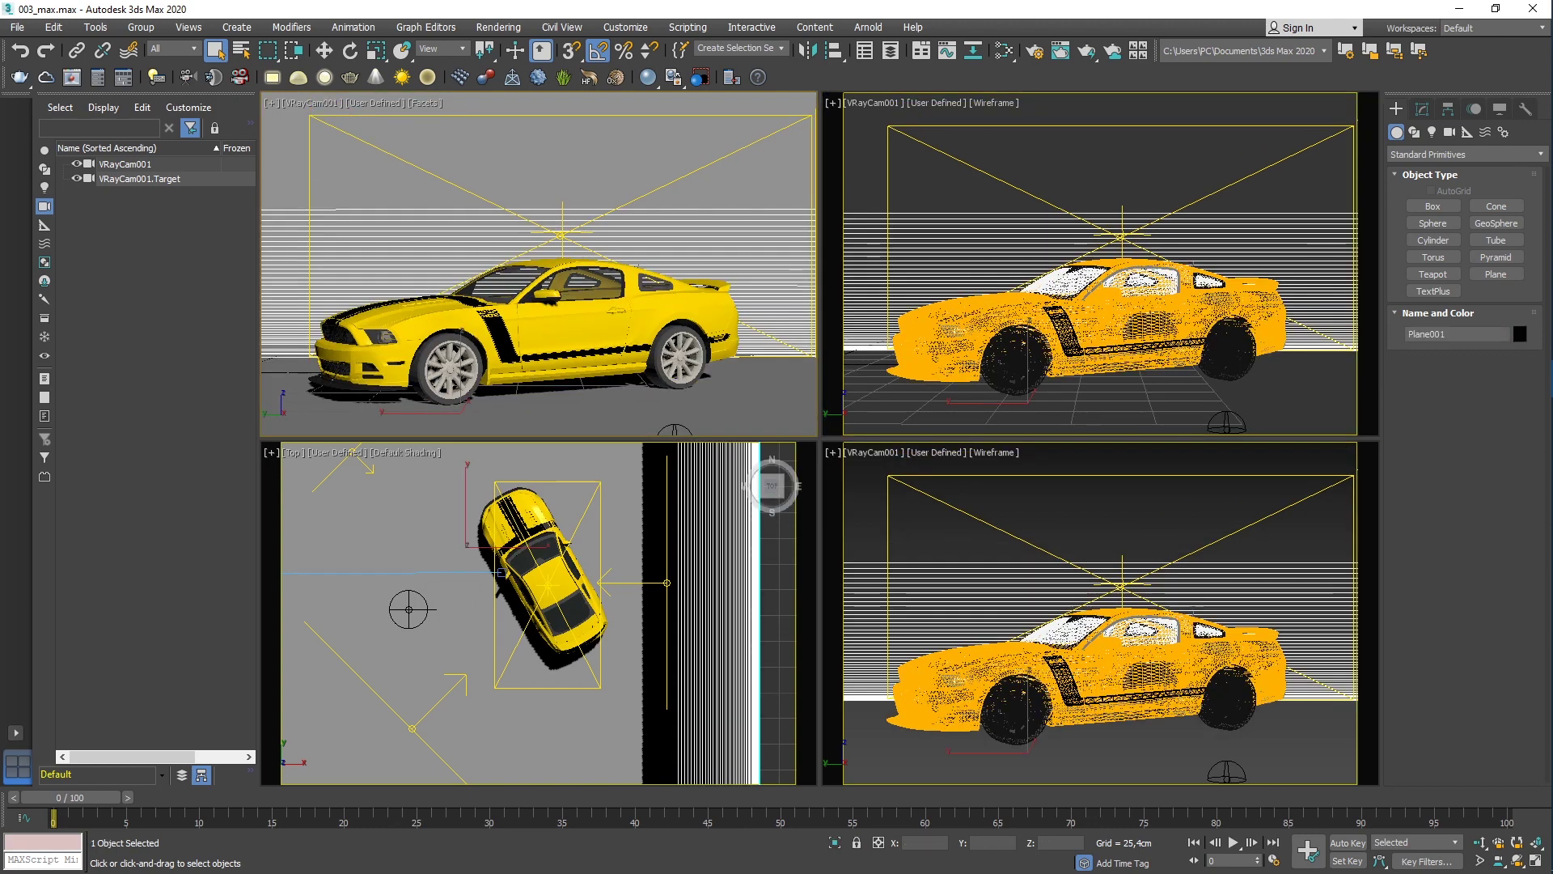
pyautogui.click(1535, 860)
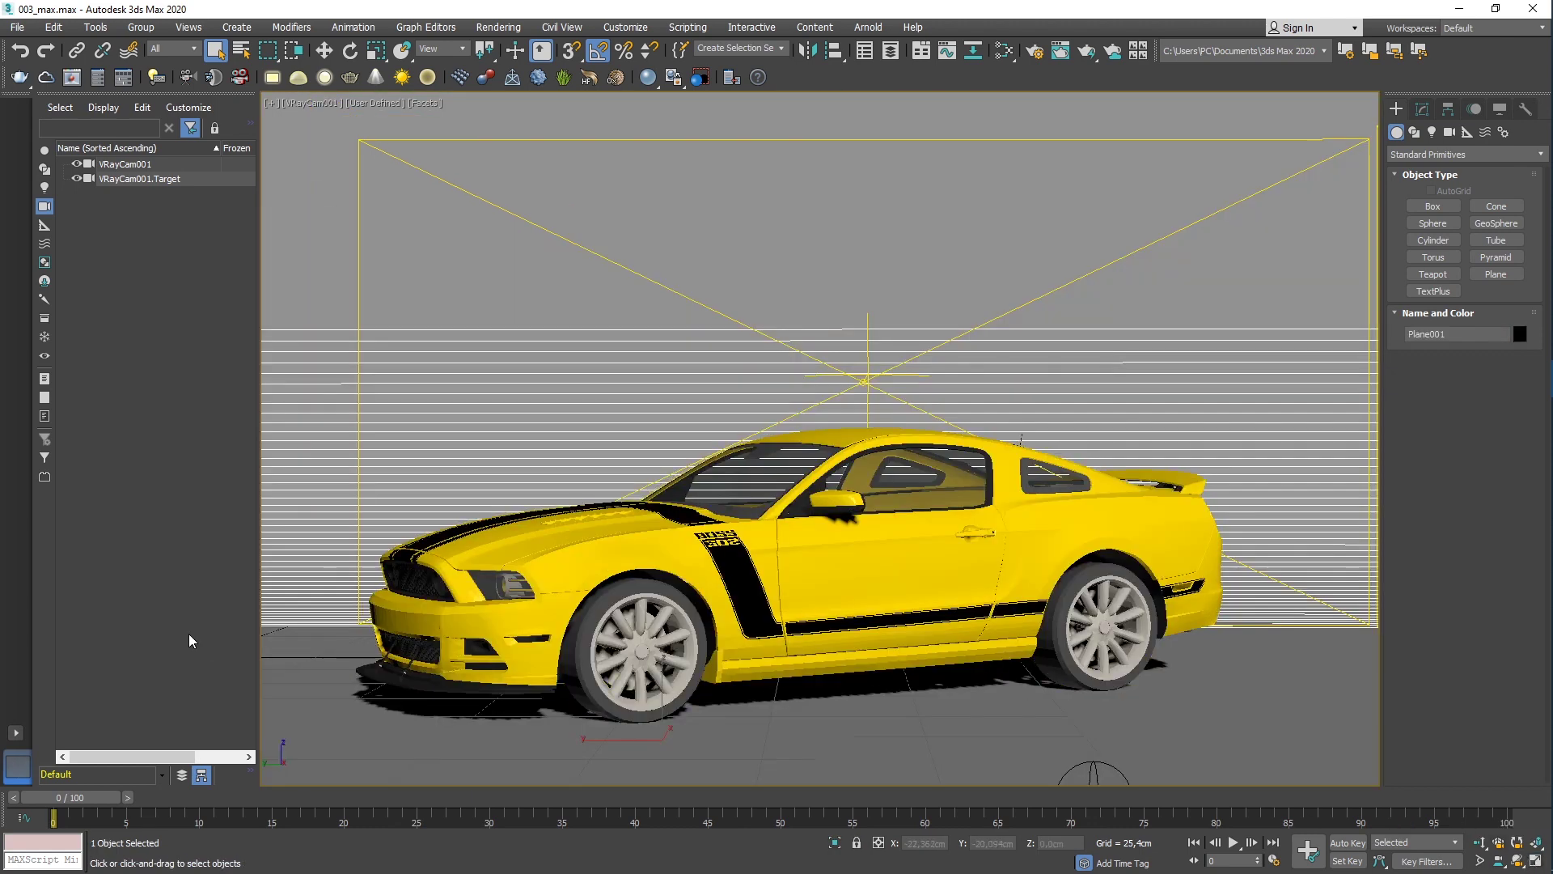
pyautogui.click(46, 191)
pyautogui.click(46, 170)
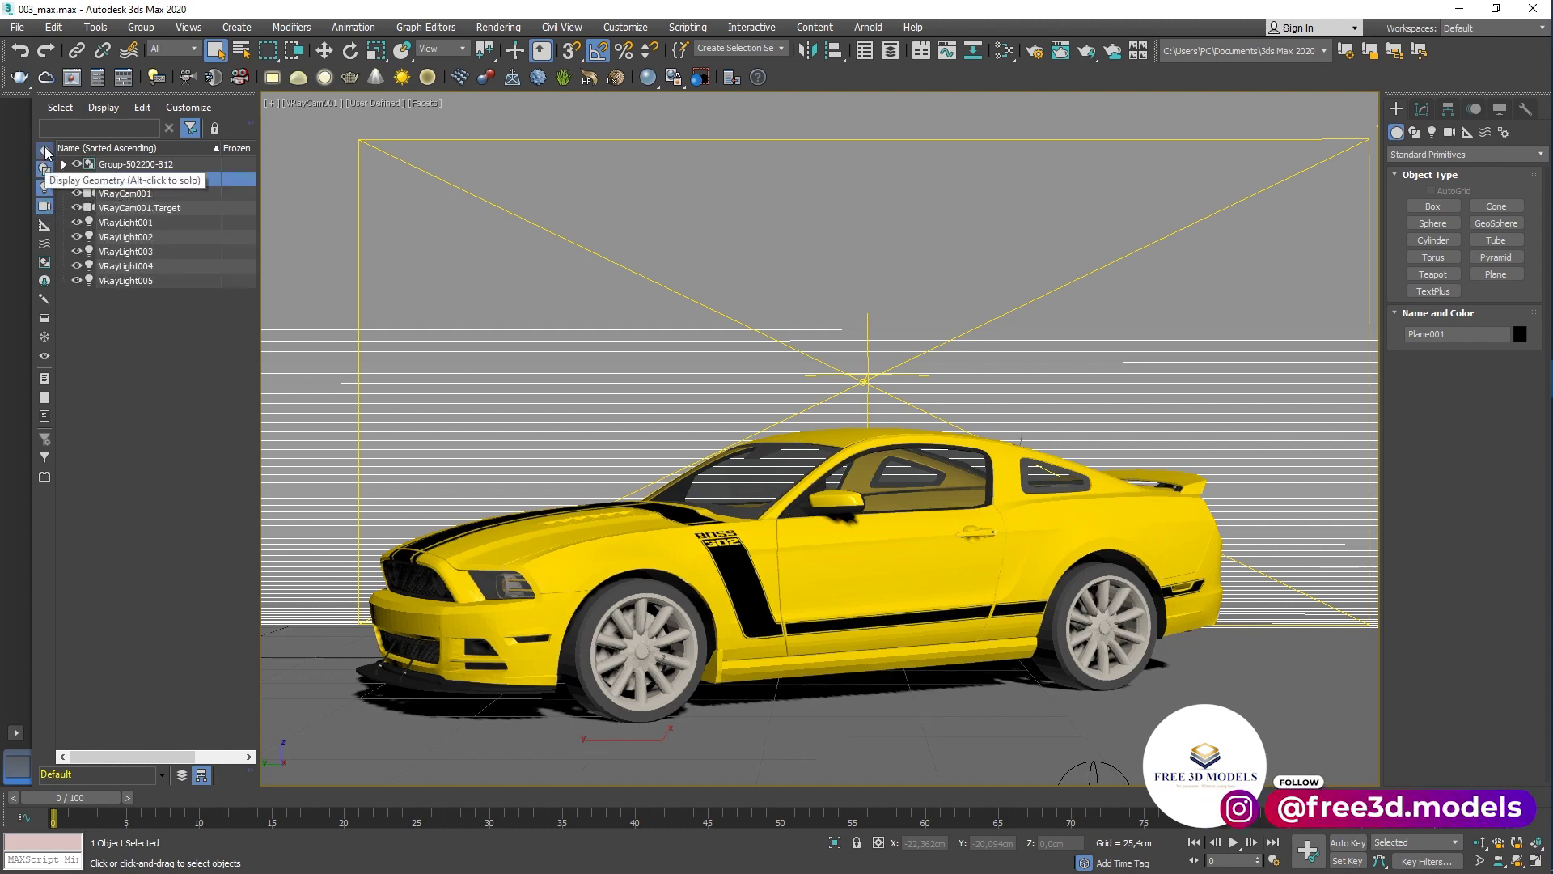
pyautogui.click(46, 168)
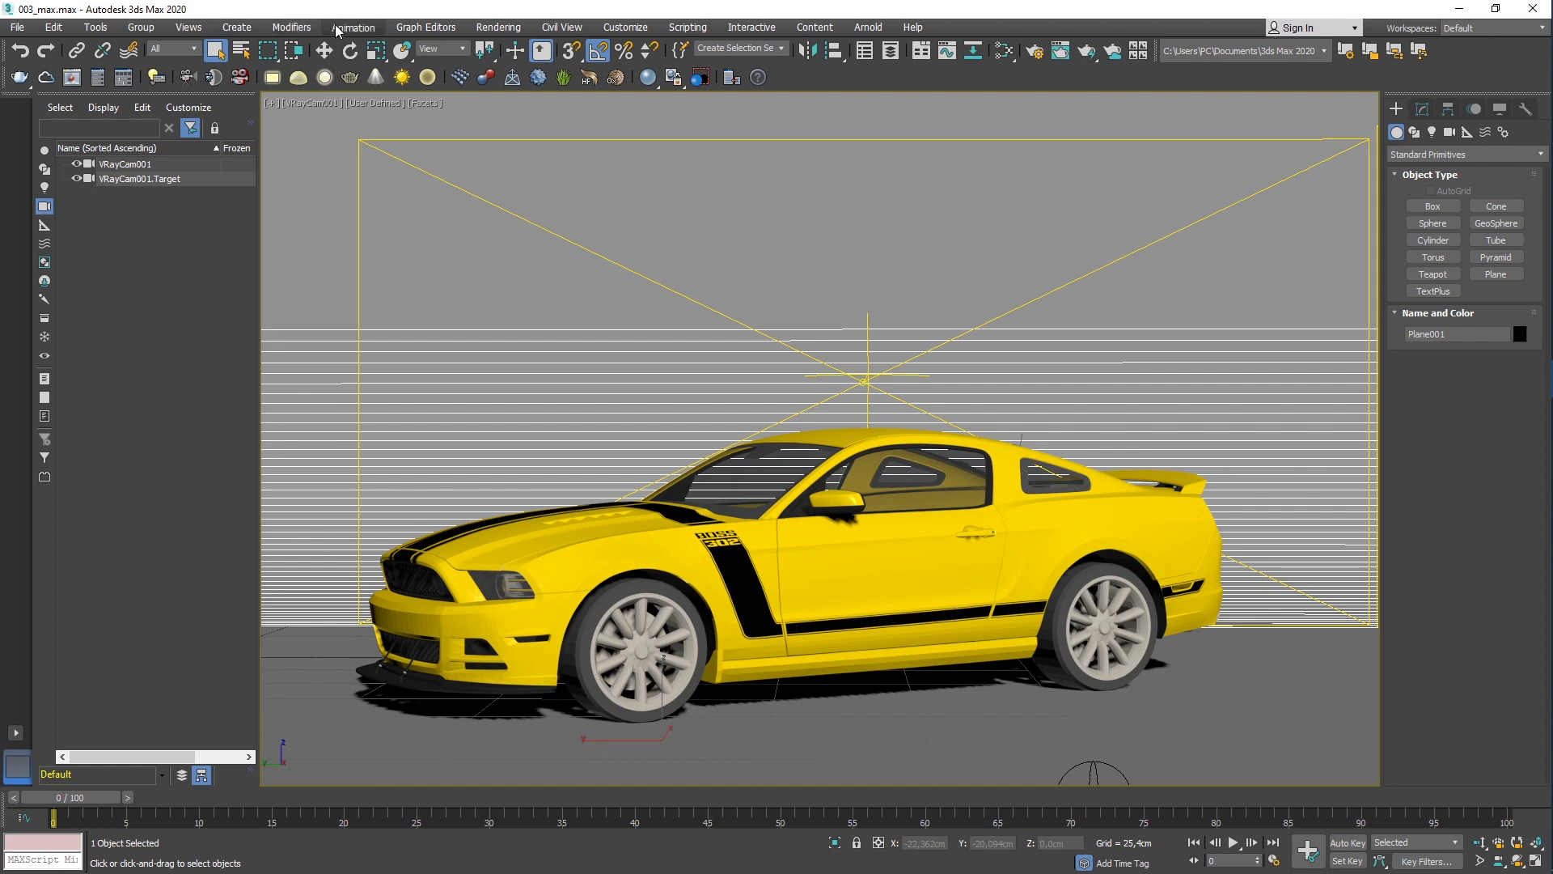
# - Make V-Ray GPU Next, update 3.2 the renderer in Render Setup
pyautogui.click(498, 28)
pyautogui.click(631, 111)
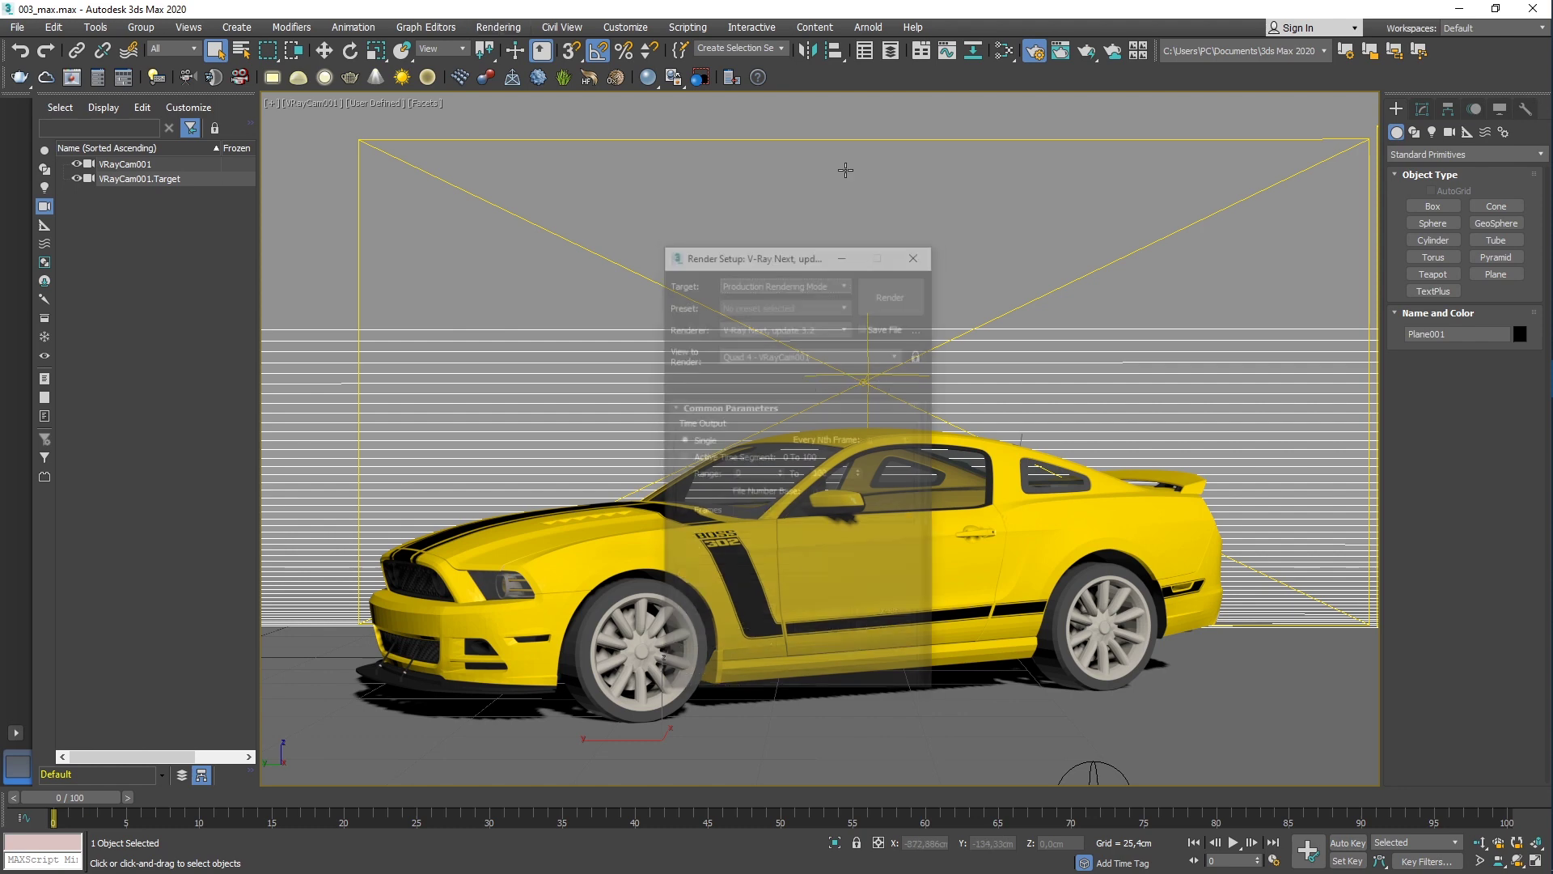
pyautogui.click(786, 326)
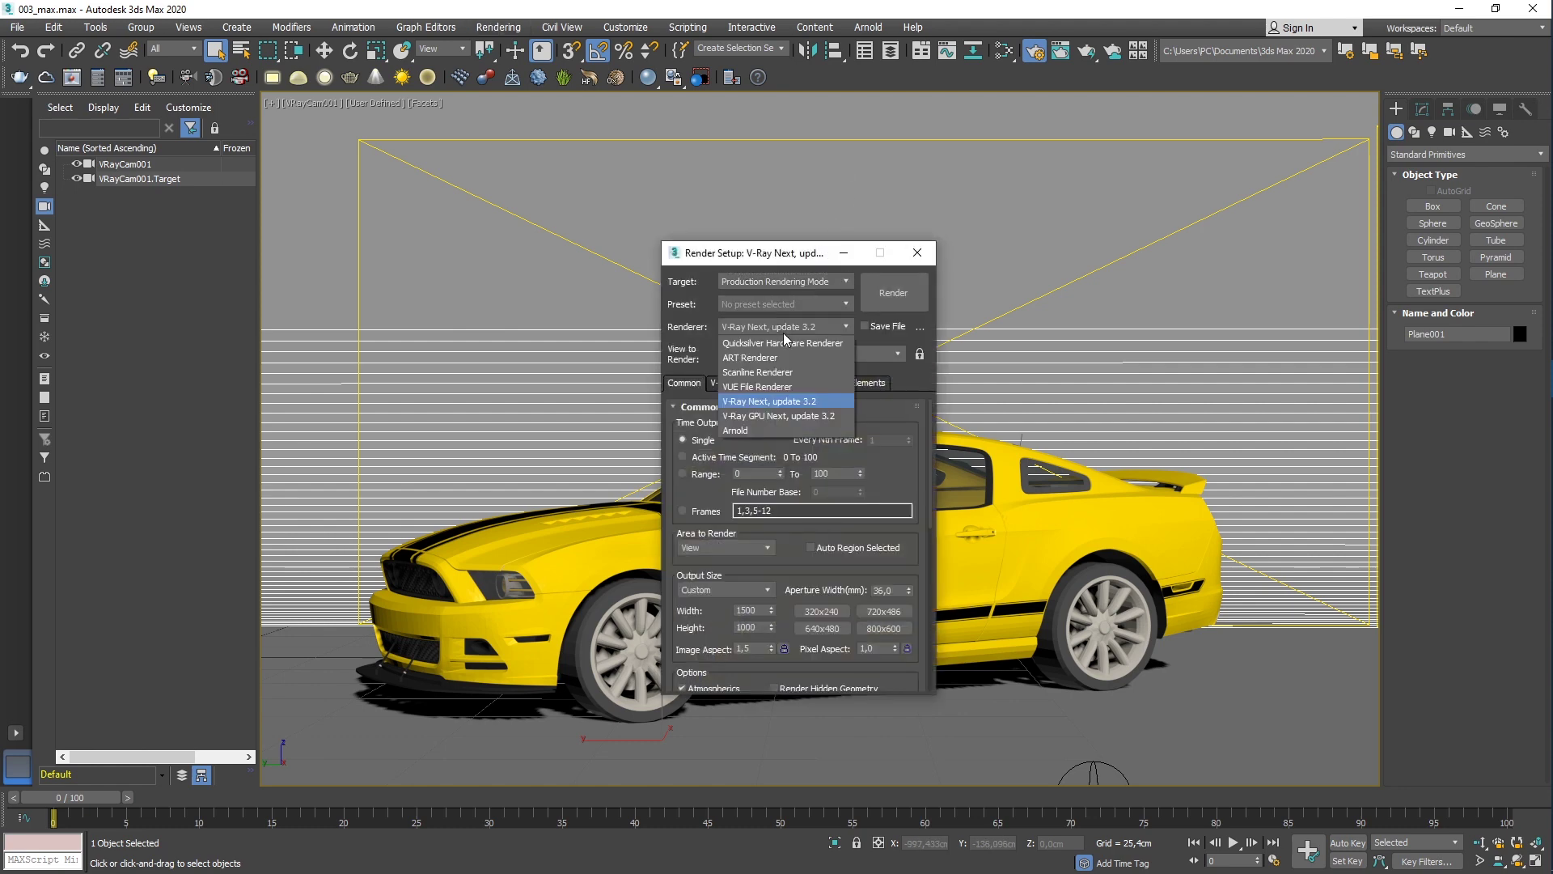
pyautogui.click(759, 403)
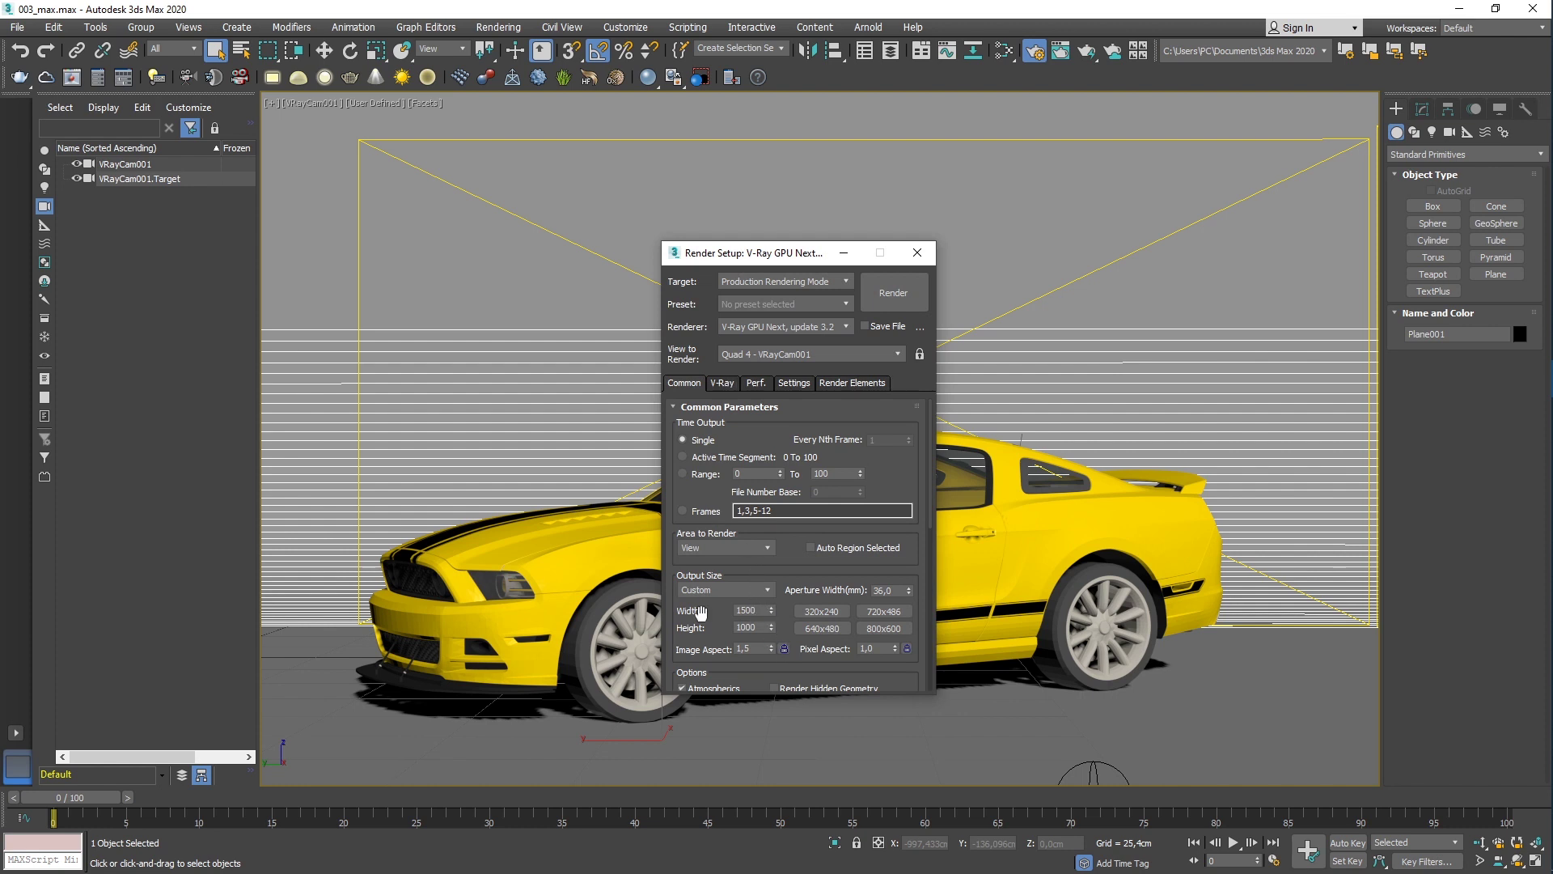
# - Set the output size to Width 1920 and Height 1080
pyautogui.doubleClick(761, 612)
pyautogui.write('192')
pyautogui.press('Tab')
pyautogui.write('10')
# - Lock the image aspect and review the V-Ray sampler, GI and light cache rollouts
pyautogui.click(784, 649)
pyautogui.click(722, 384)
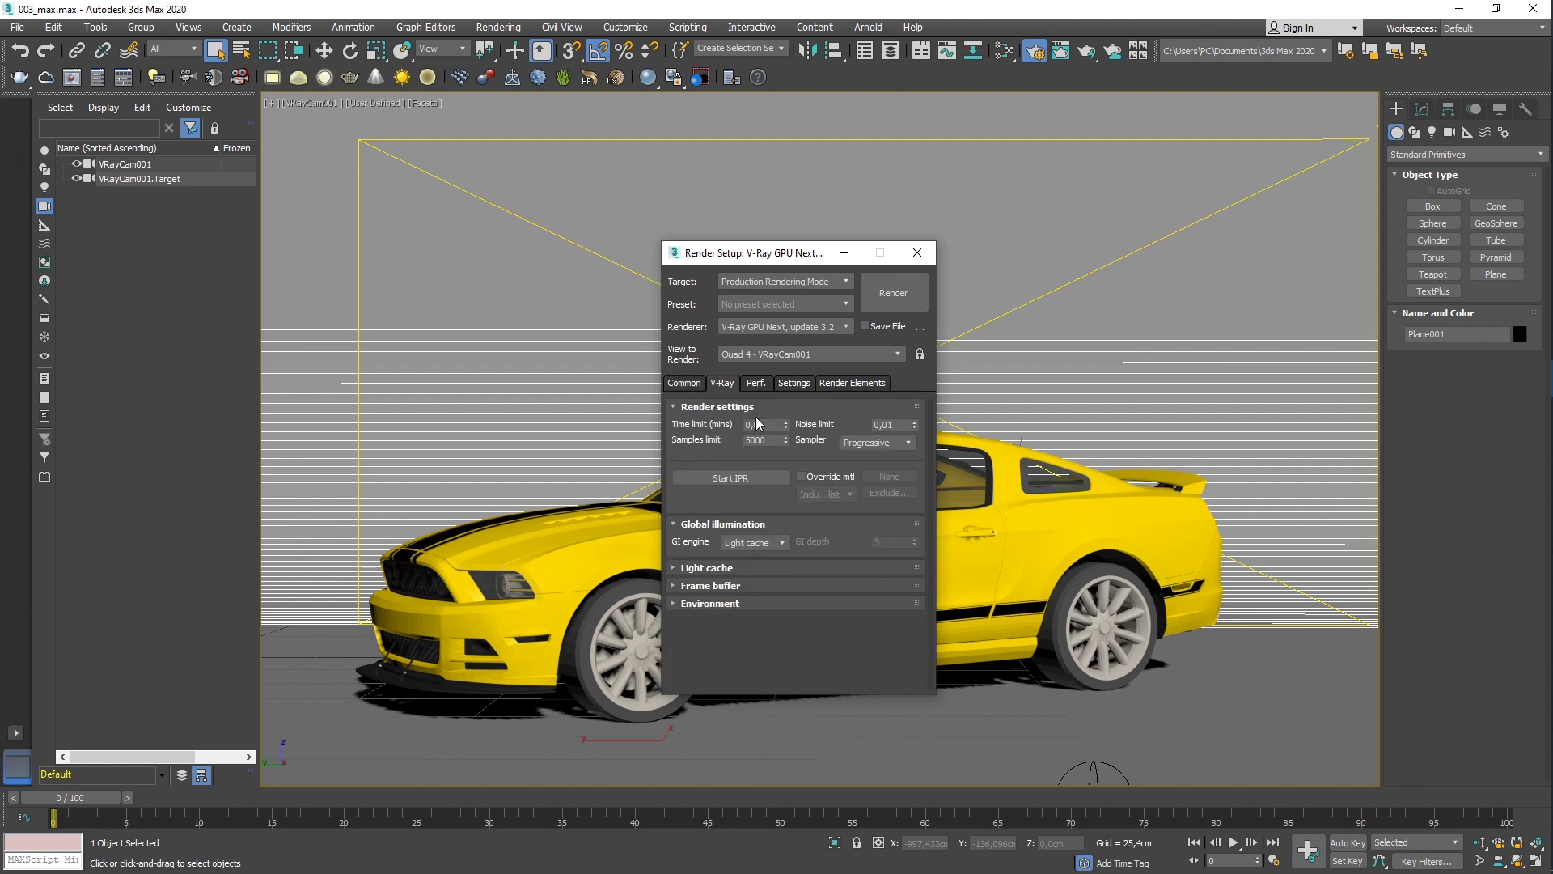
pyautogui.click(897, 442)
pyautogui.click(710, 408)
pyautogui.click(705, 470)
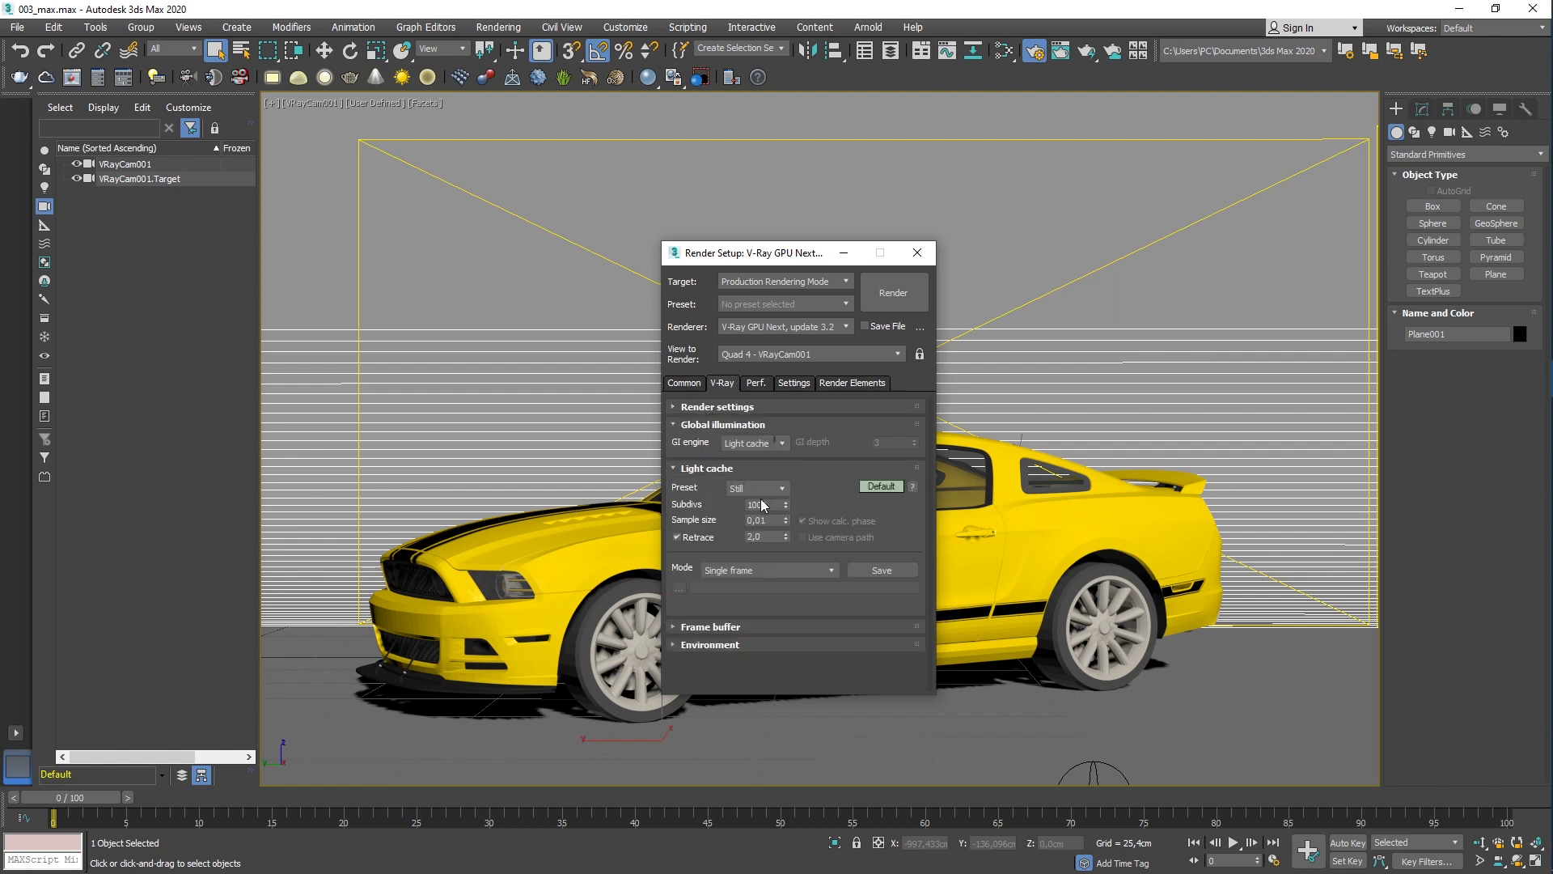
pyautogui.doubleClick(767, 504)
pyautogui.write('1200')
pyautogui.click(713, 423)
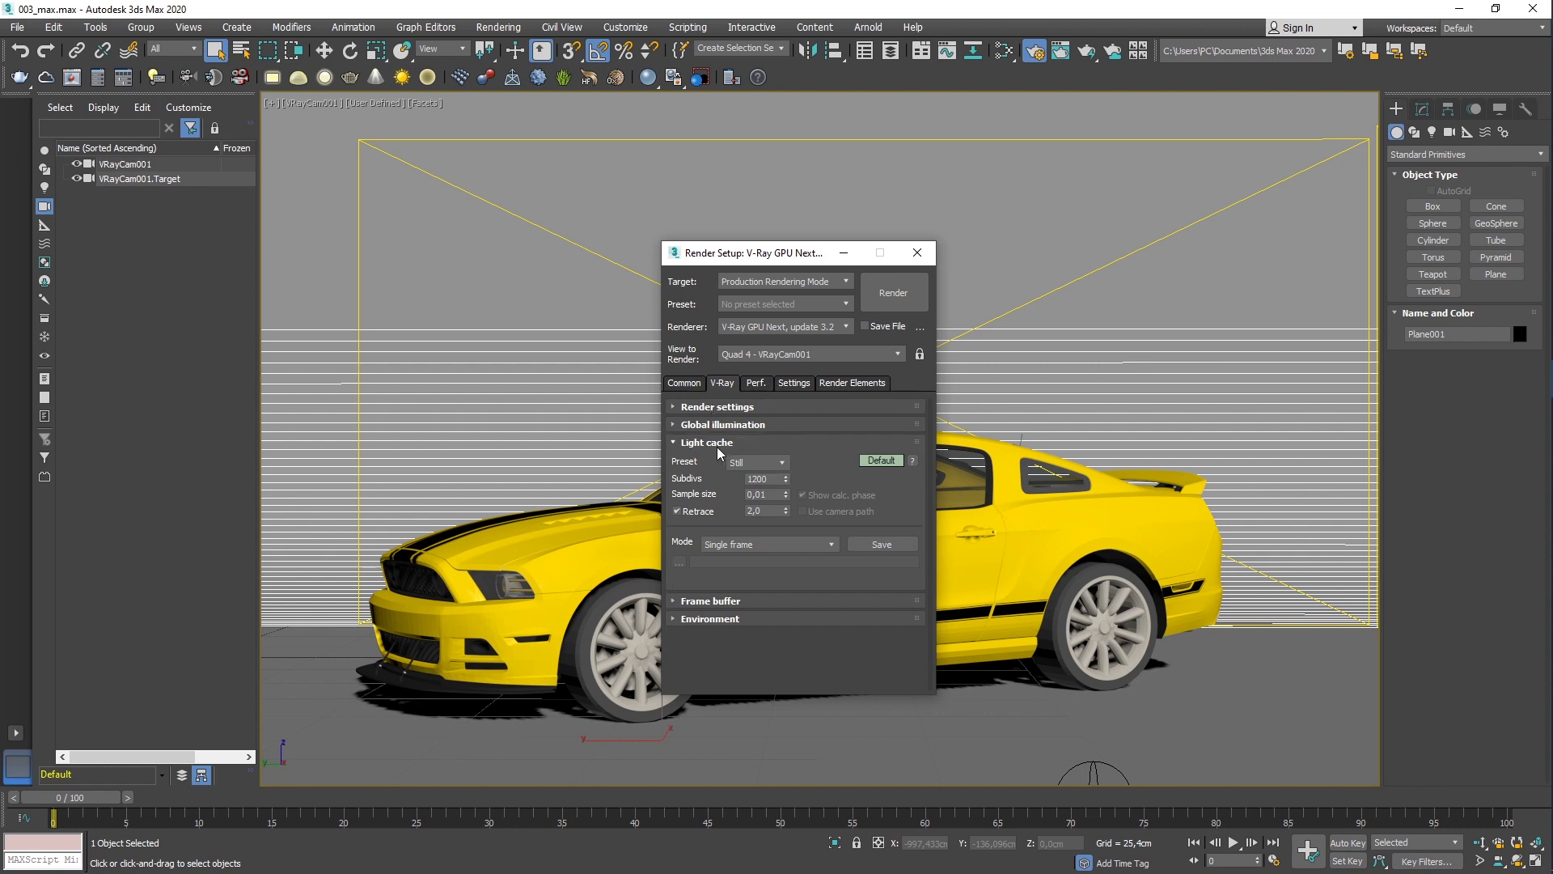
pyautogui.click(719, 444)
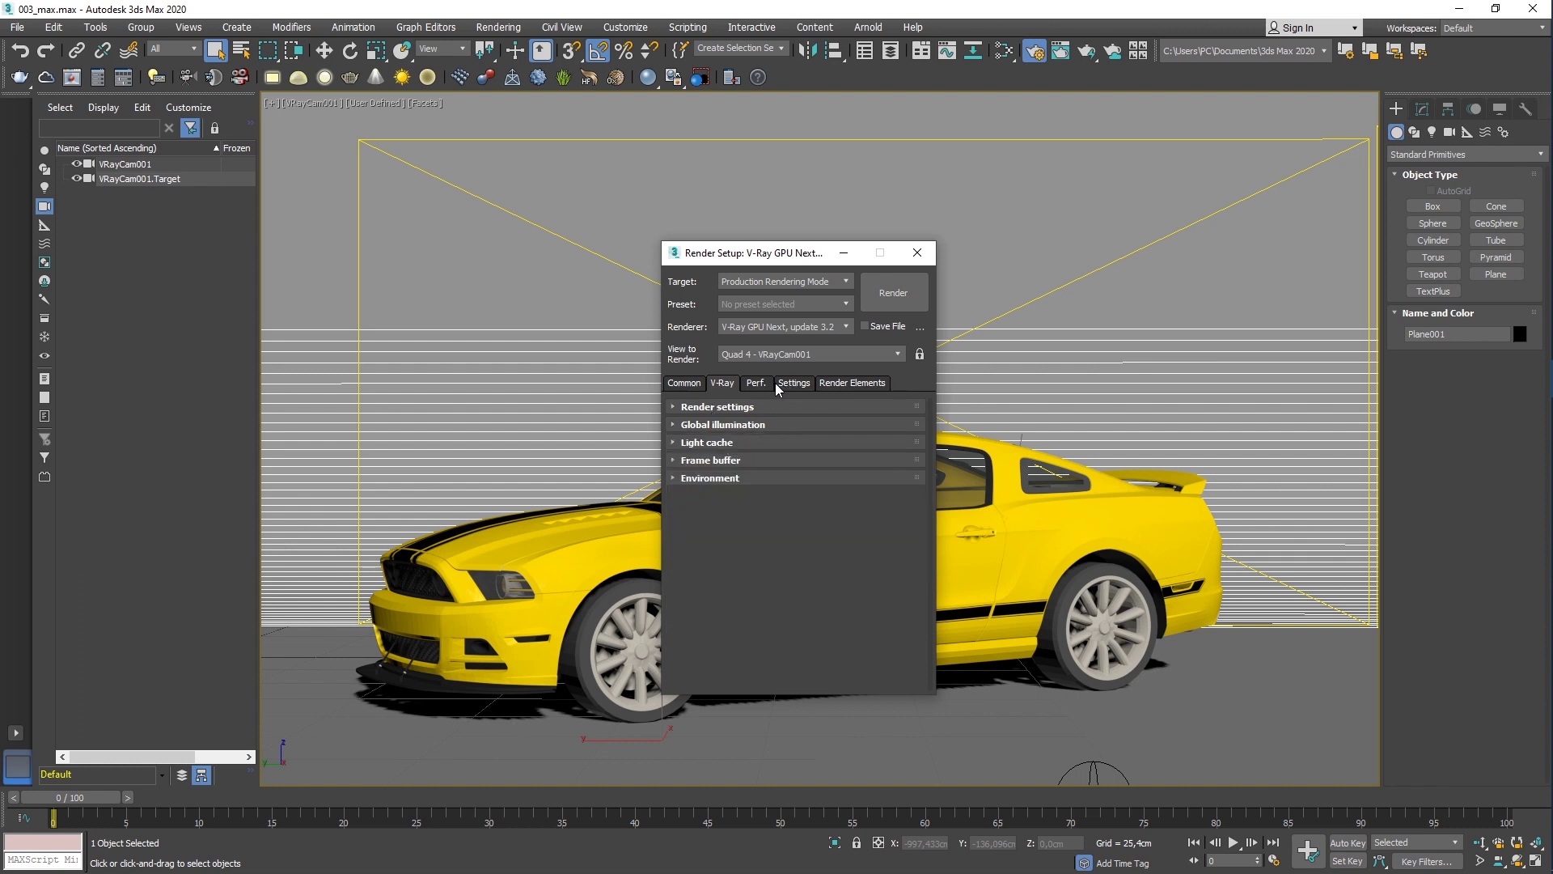
# - Review the Render Elements, Perf. and Settings tabs, then render the Mustang
pyautogui.click(831, 385)
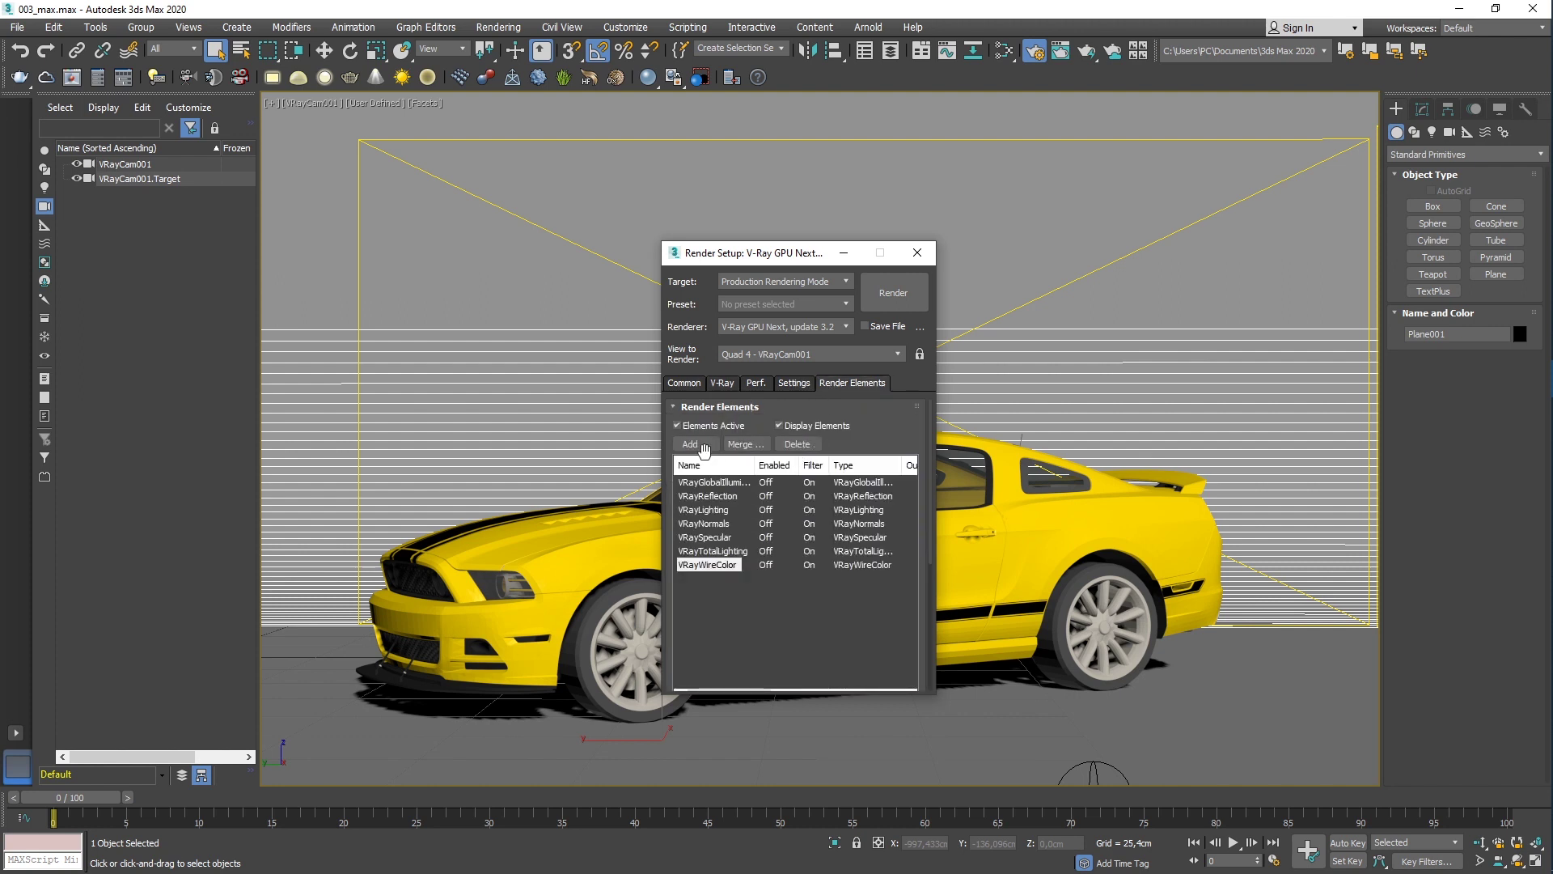
pyautogui.click(758, 386)
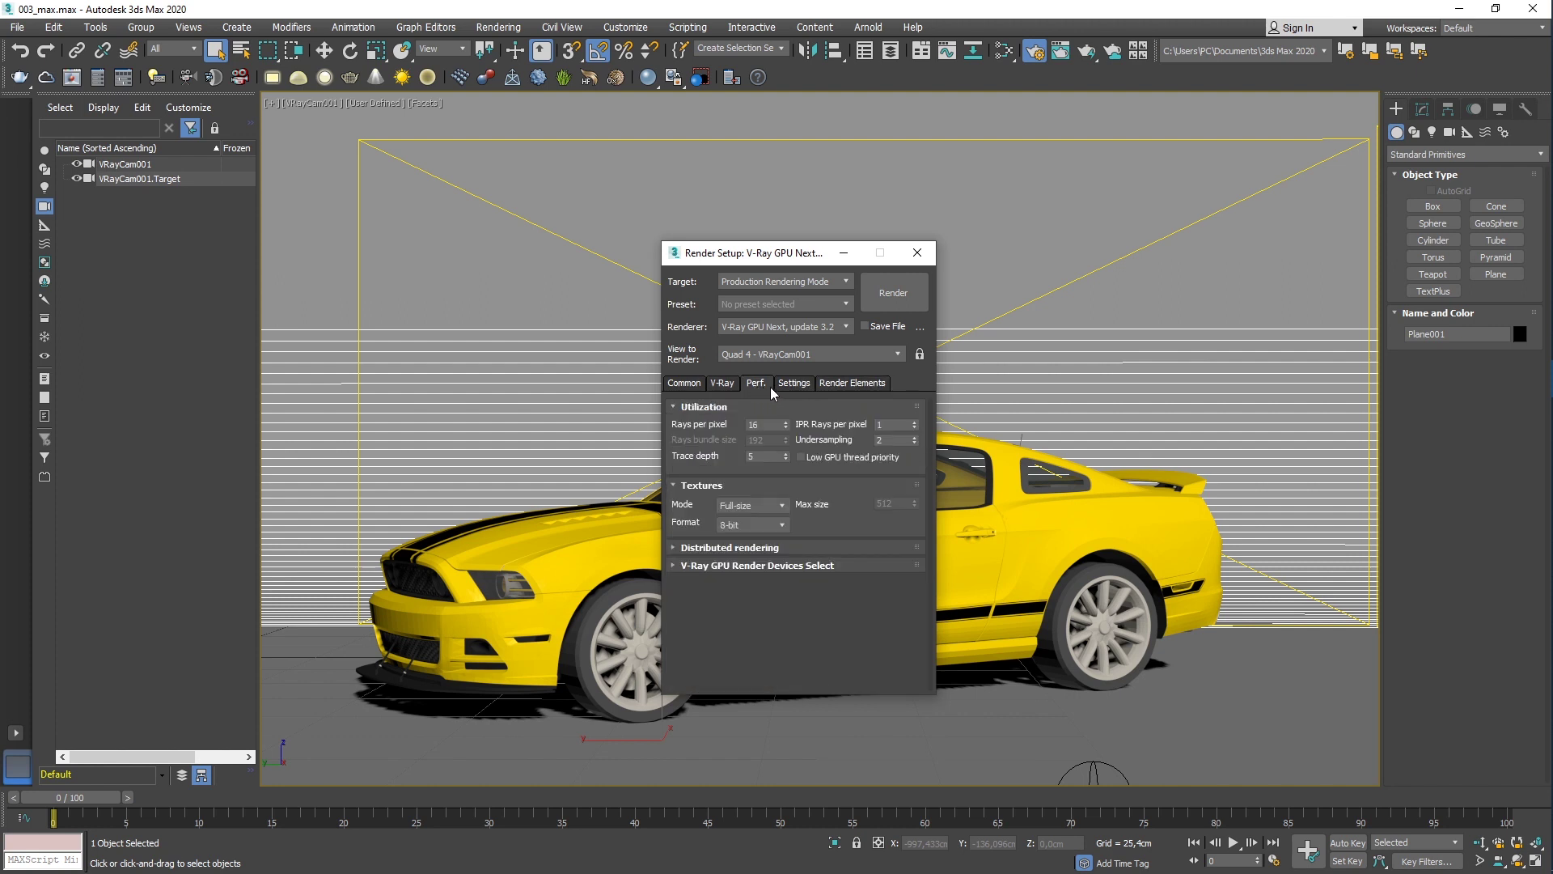
pyautogui.click(792, 386)
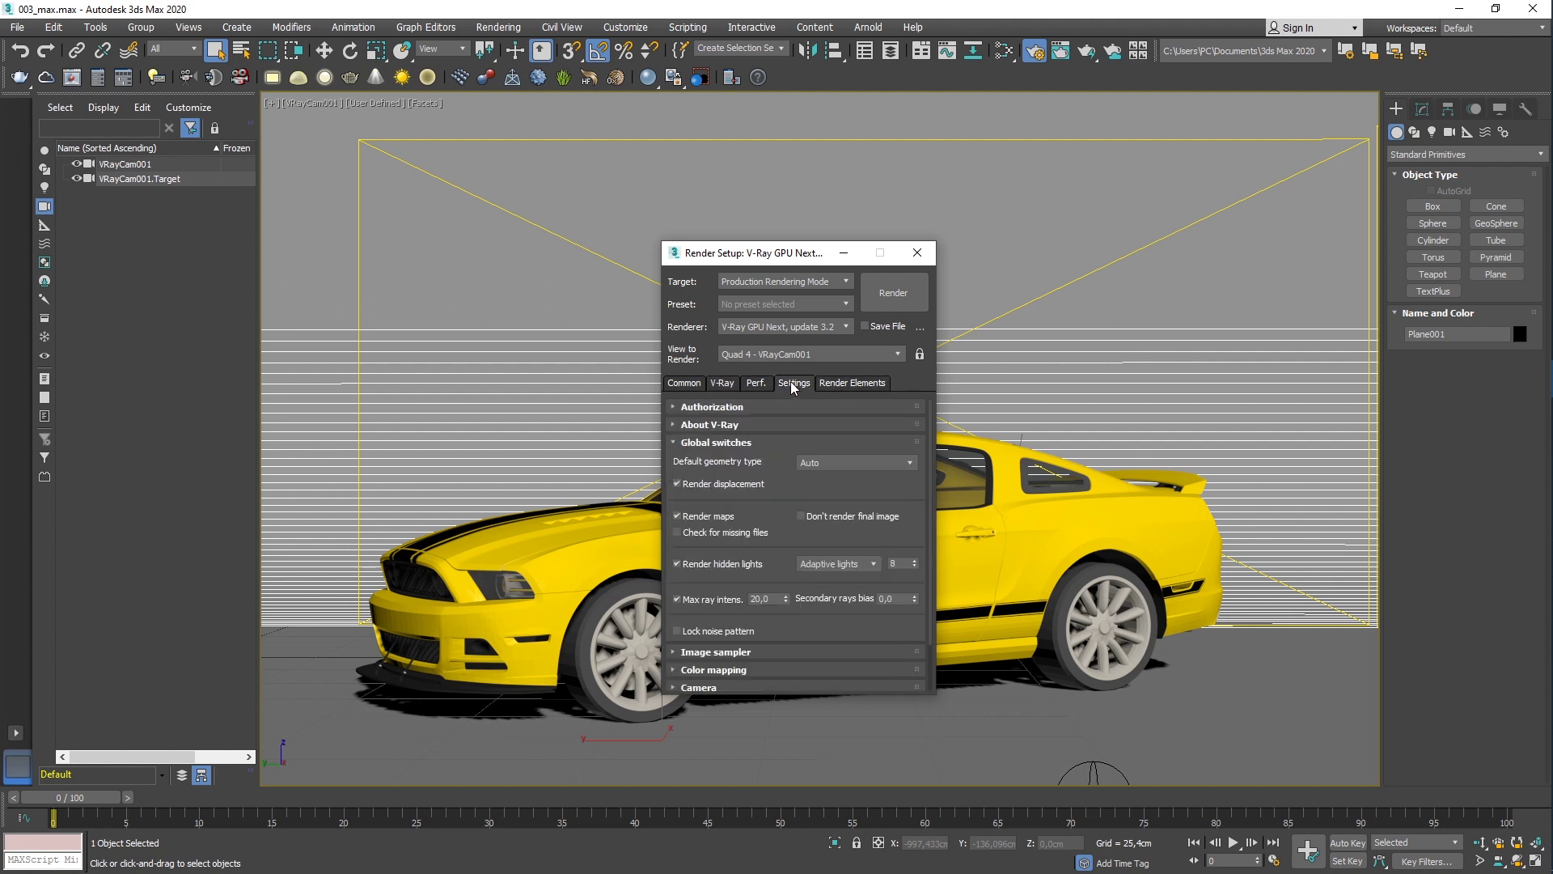
pyautogui.click(717, 443)
pyautogui.click(679, 491)
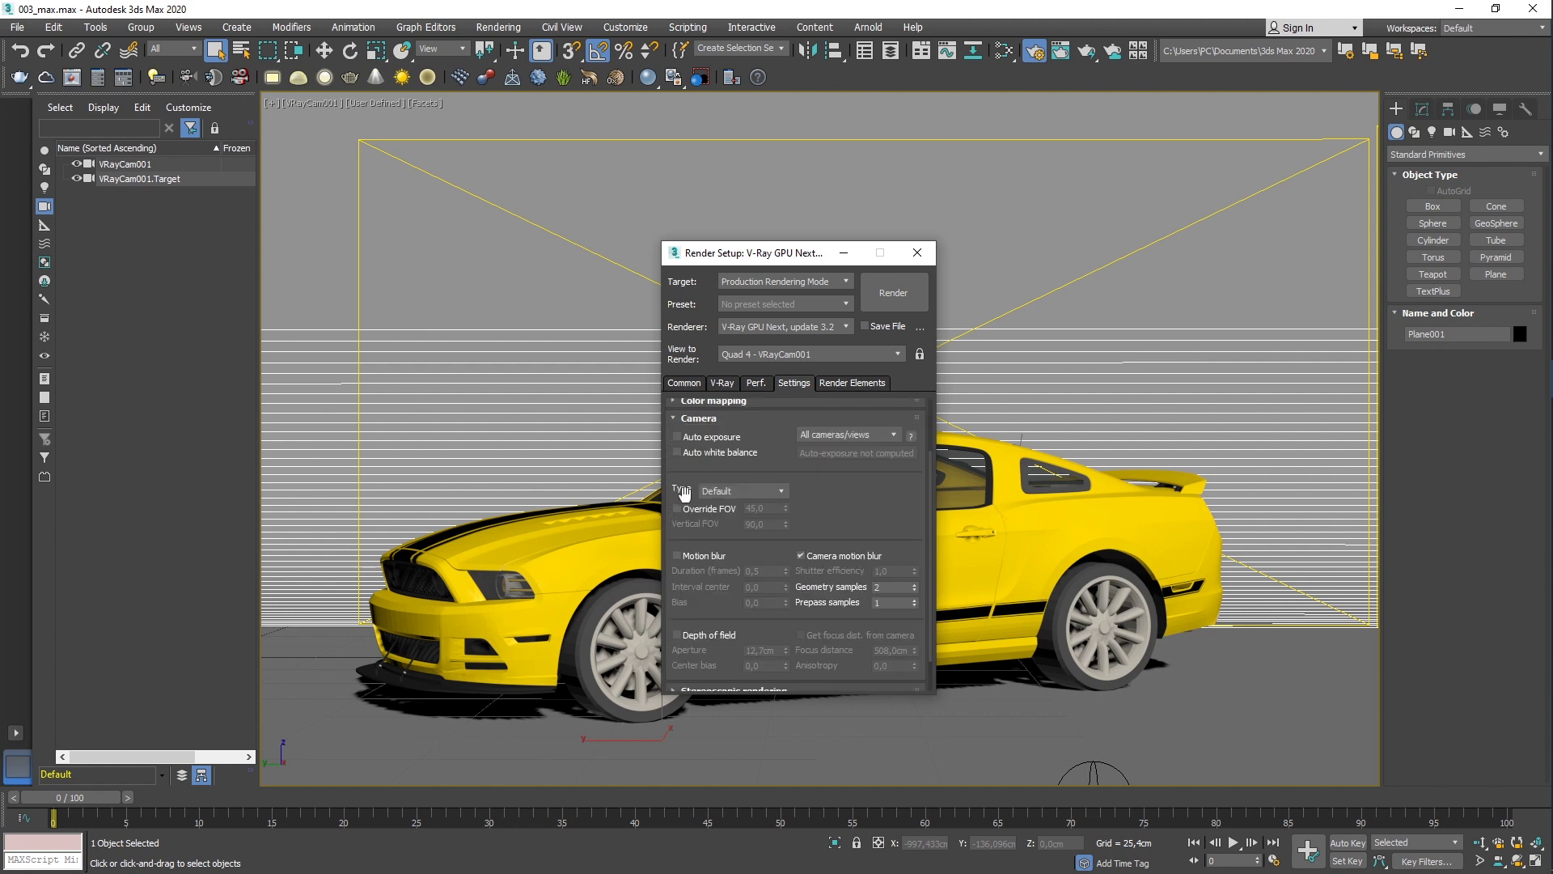
pyautogui.click(721, 419)
pyautogui.click(894, 293)
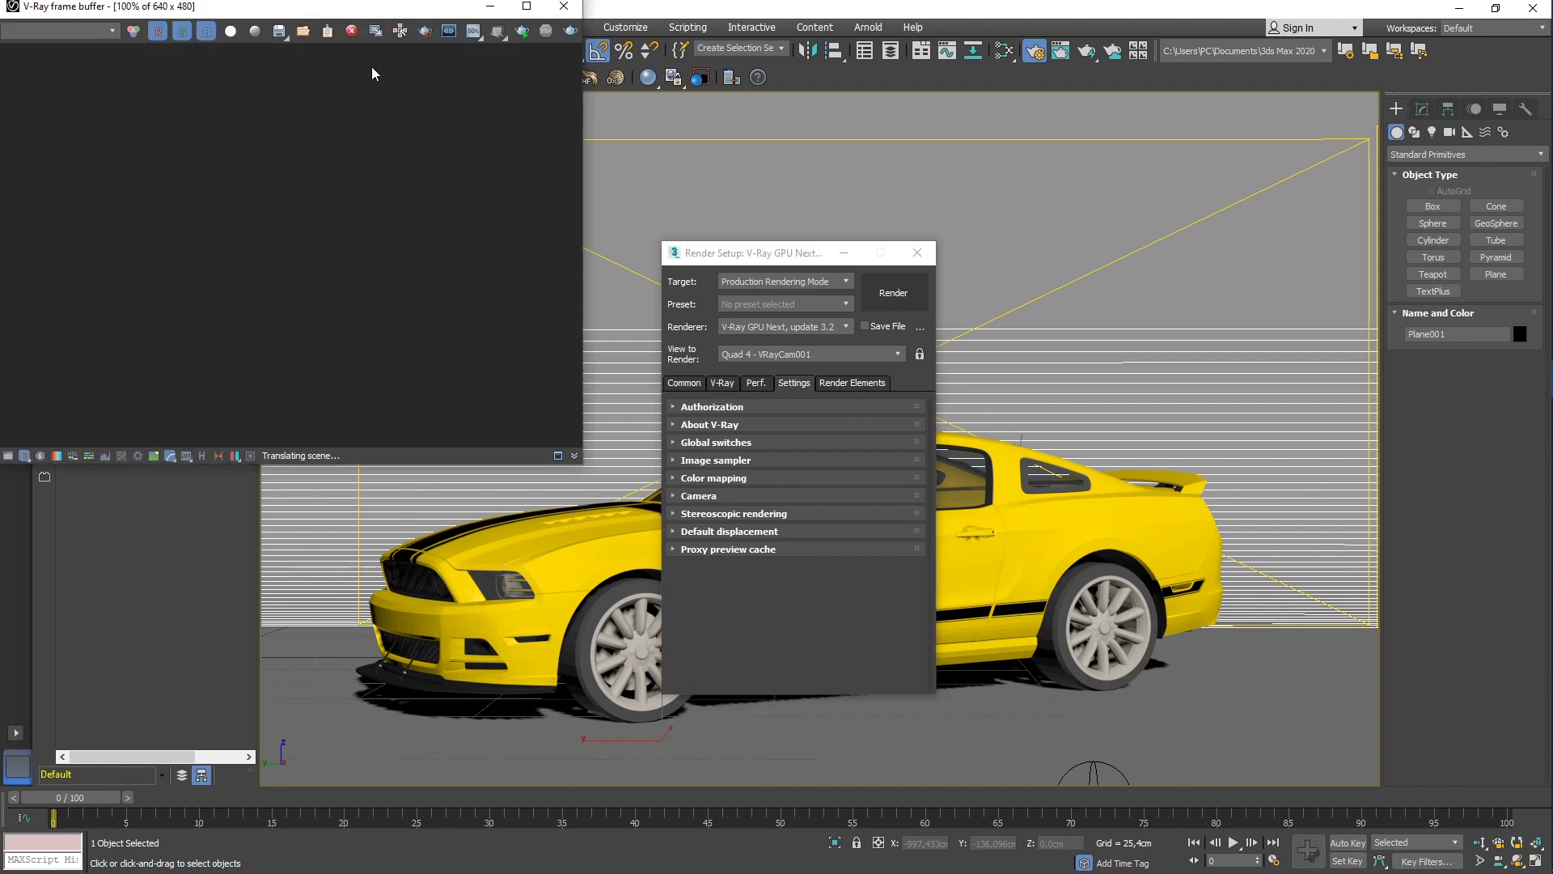
# - Center the V-Ray frame buffer window and let the render finish
pyautogui.moveTo(369, 11)
pyautogui.mouseDown()
pyautogui.moveTo(790, 233)
pyautogui.moveTo(751, 199)
pyautogui.mouseUp()
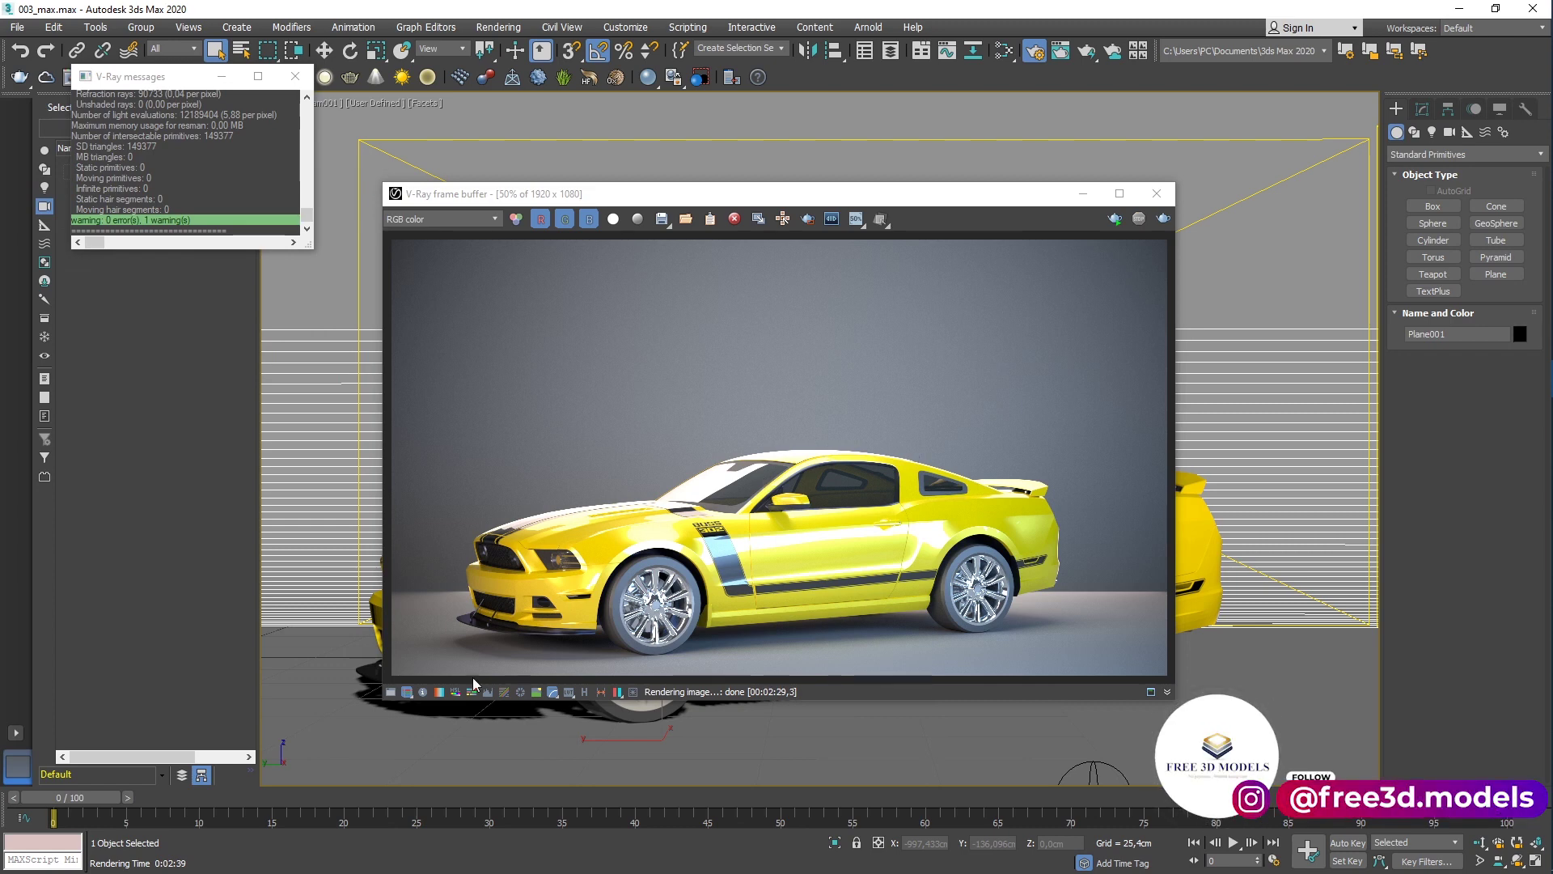
# - Enable VFB Exposure correction with Highlight Burn 0,45 and Contrast 0,12
pyautogui.click(406, 693)
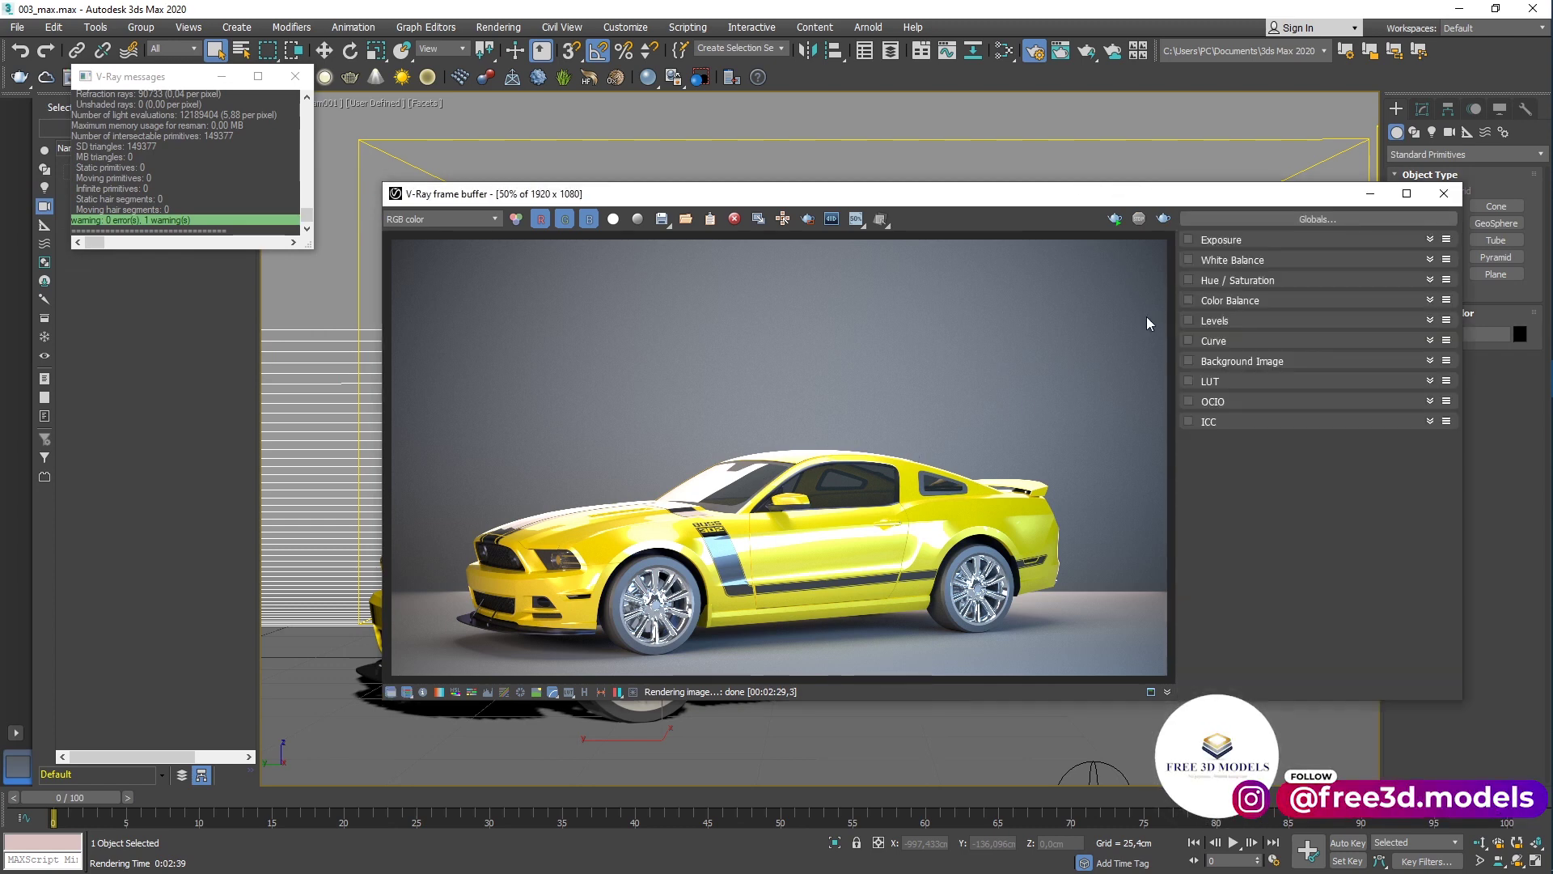
pyautogui.click(1219, 238)
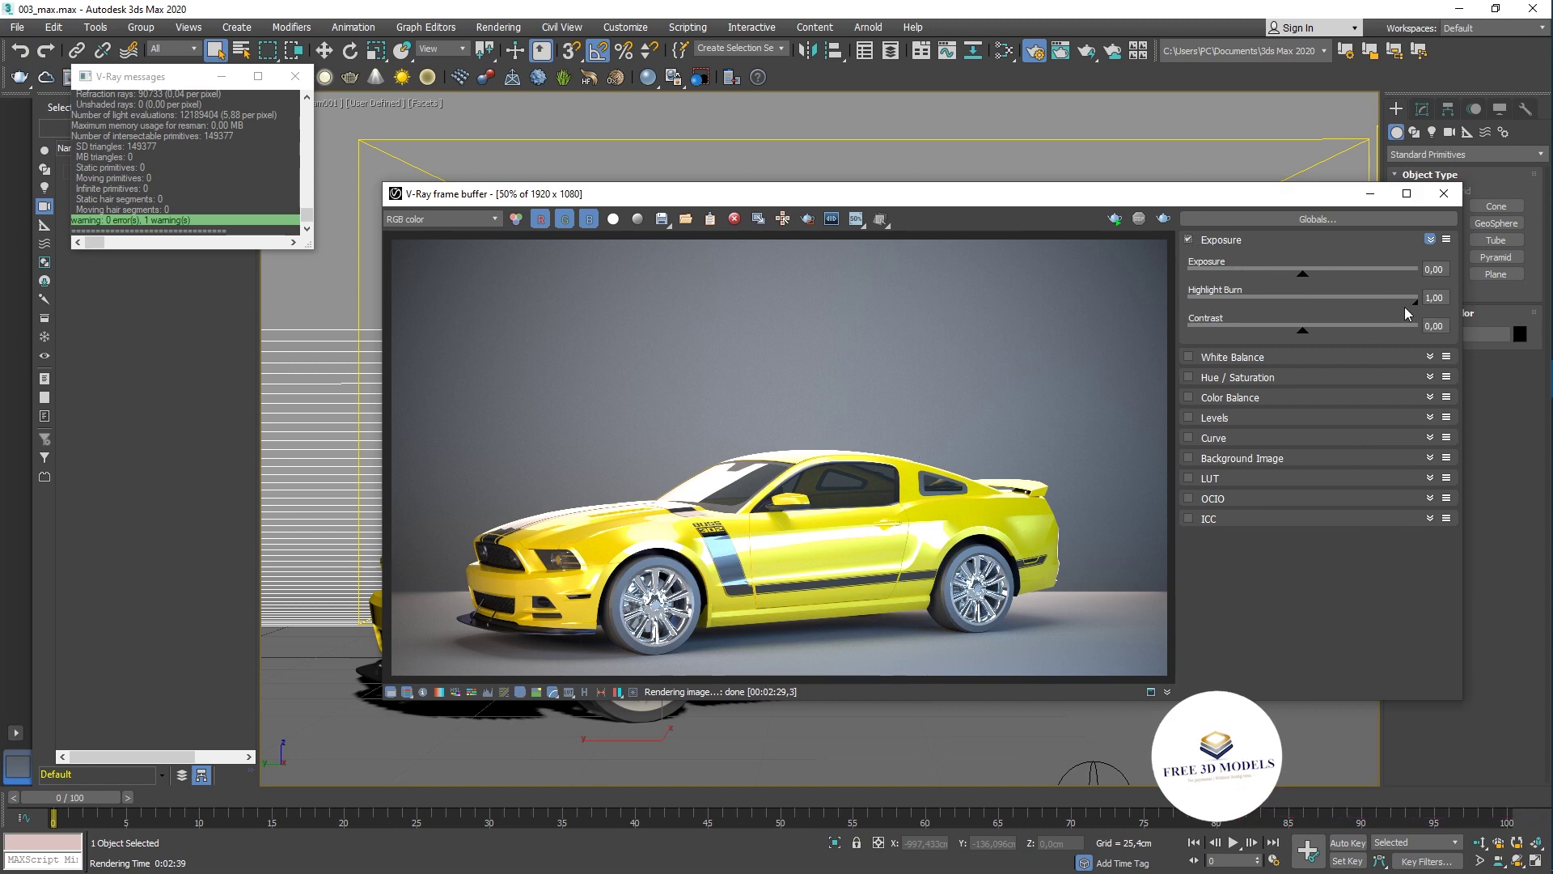
pyautogui.moveTo(1417, 303)
pyautogui.mouseDown()
pyautogui.moveTo(1284, 312)
pyautogui.moveTo(1319, 337)
pyautogui.mouseUp()
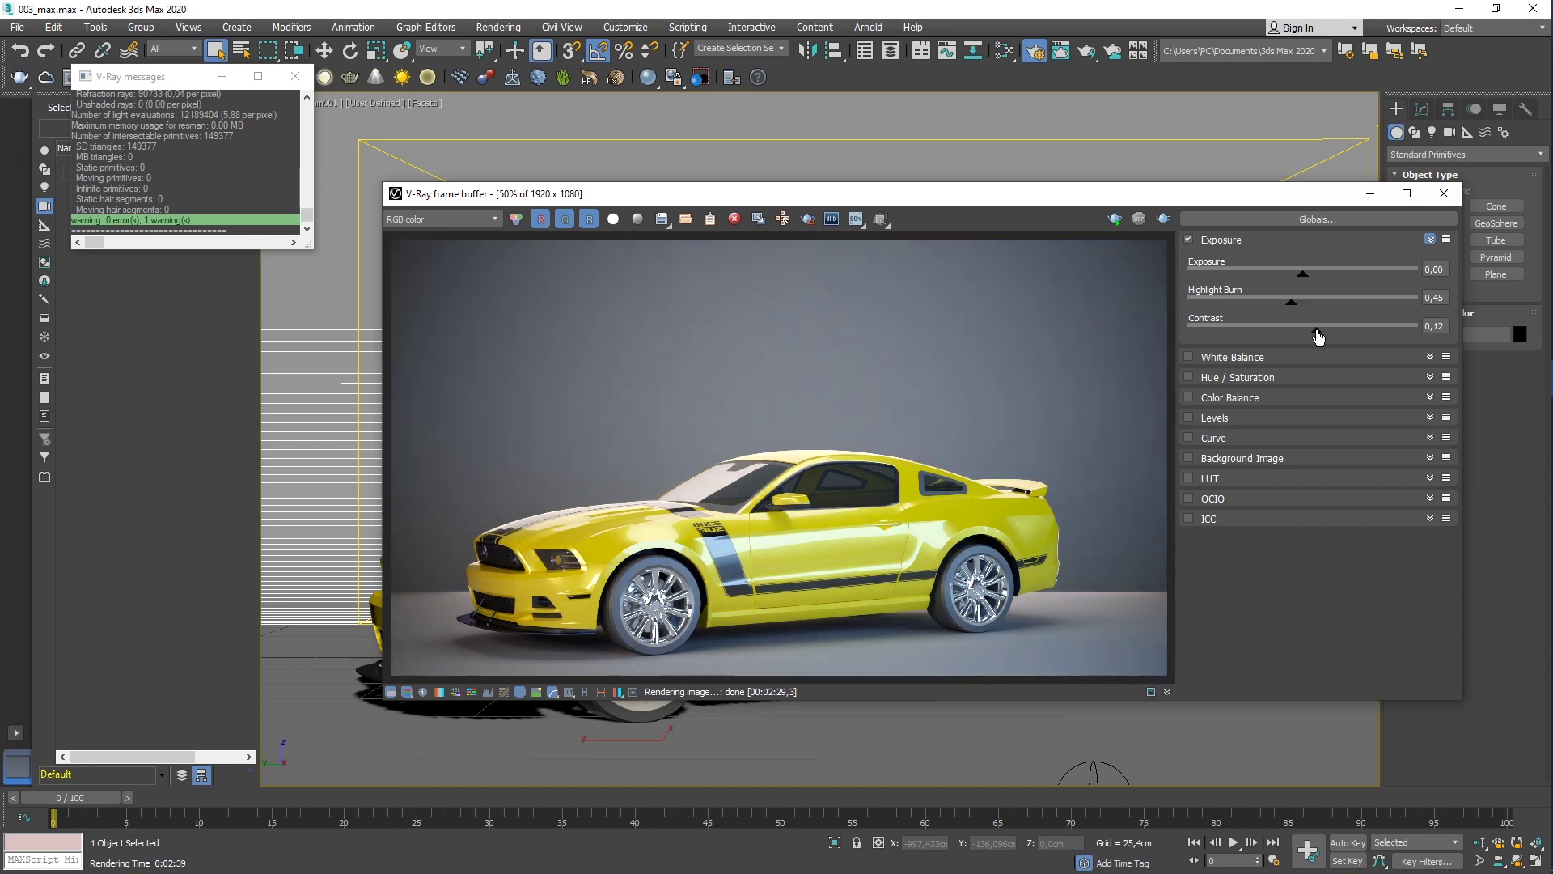
# - Enable the Curve correction and reshape its points to gently lift the midtones
pyautogui.click(1222, 241)
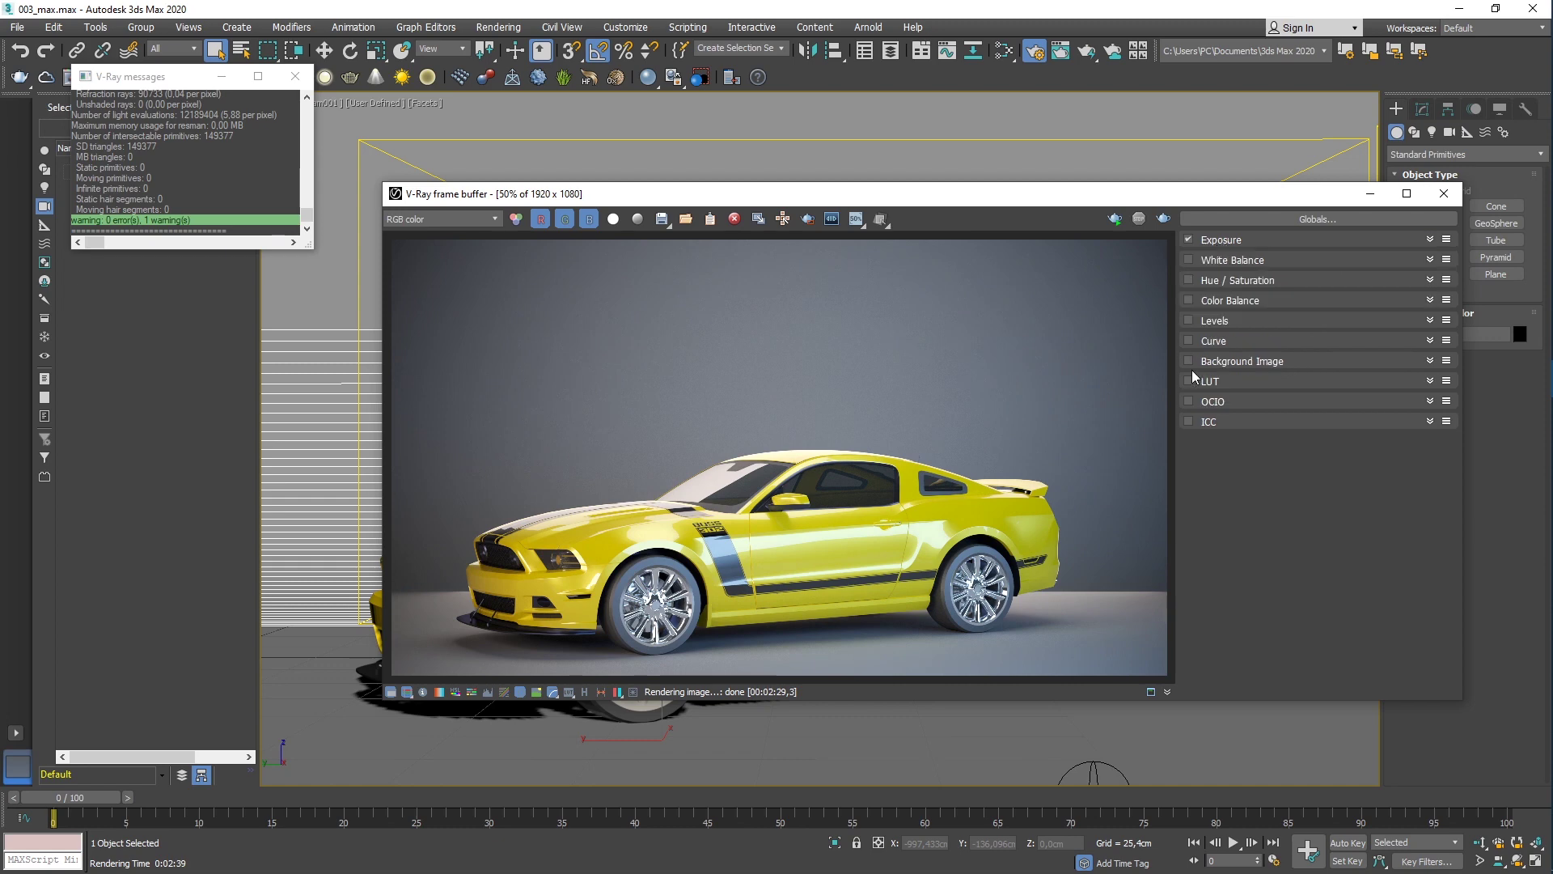
pyautogui.click(1216, 348)
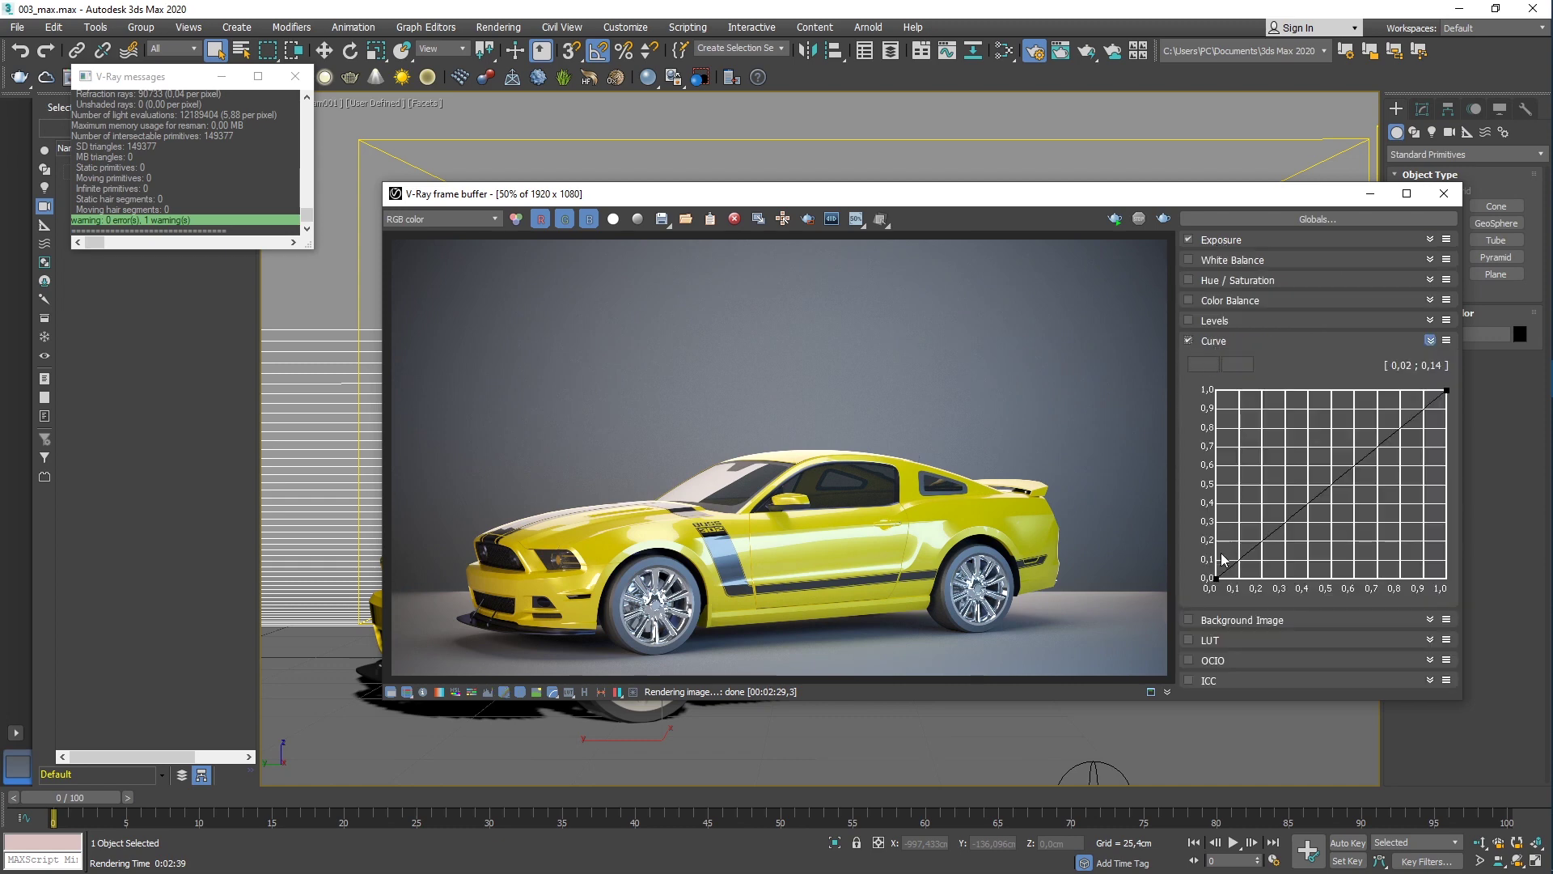
pyautogui.click(1216, 580)
pyautogui.moveTo(1284, 527)
pyautogui.mouseDown()
pyautogui.moveTo(1365, 484)
pyautogui.moveTo(1382, 444)
pyautogui.moveTo(1309, 478)
pyautogui.mouseUp()
pyautogui.click(1437, 393)
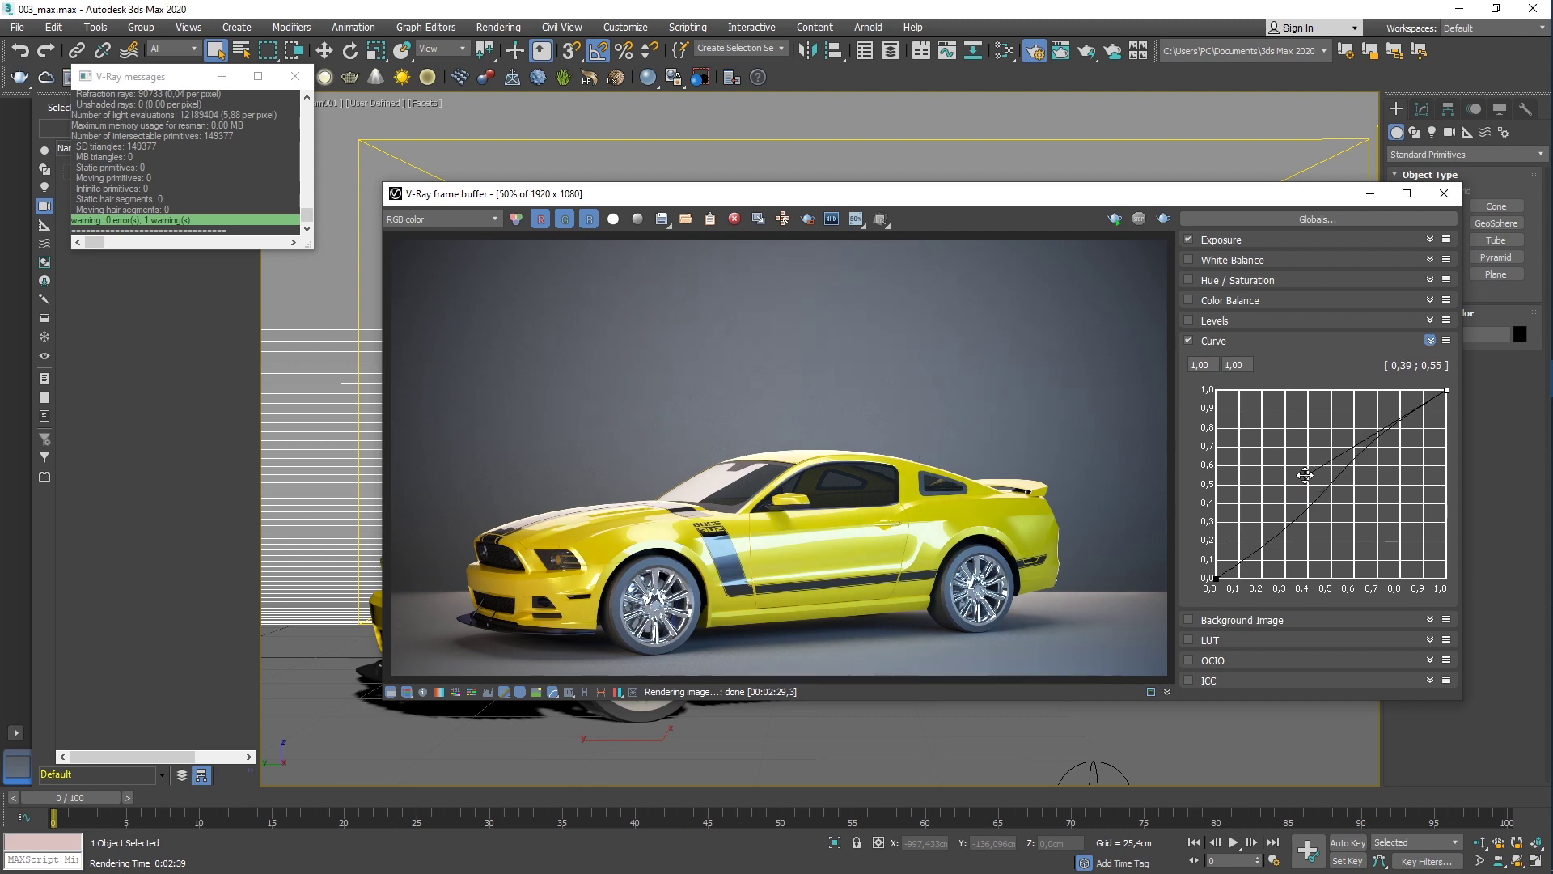
pyautogui.click(1219, 575)
pyautogui.moveTo(1364, 480); pyautogui.dragTo(1363, 470)
# - Hide the corrections panel, maximize the frame buffer and view the render at 100%
pyautogui.click(392, 692)
pyautogui.click(1119, 193)
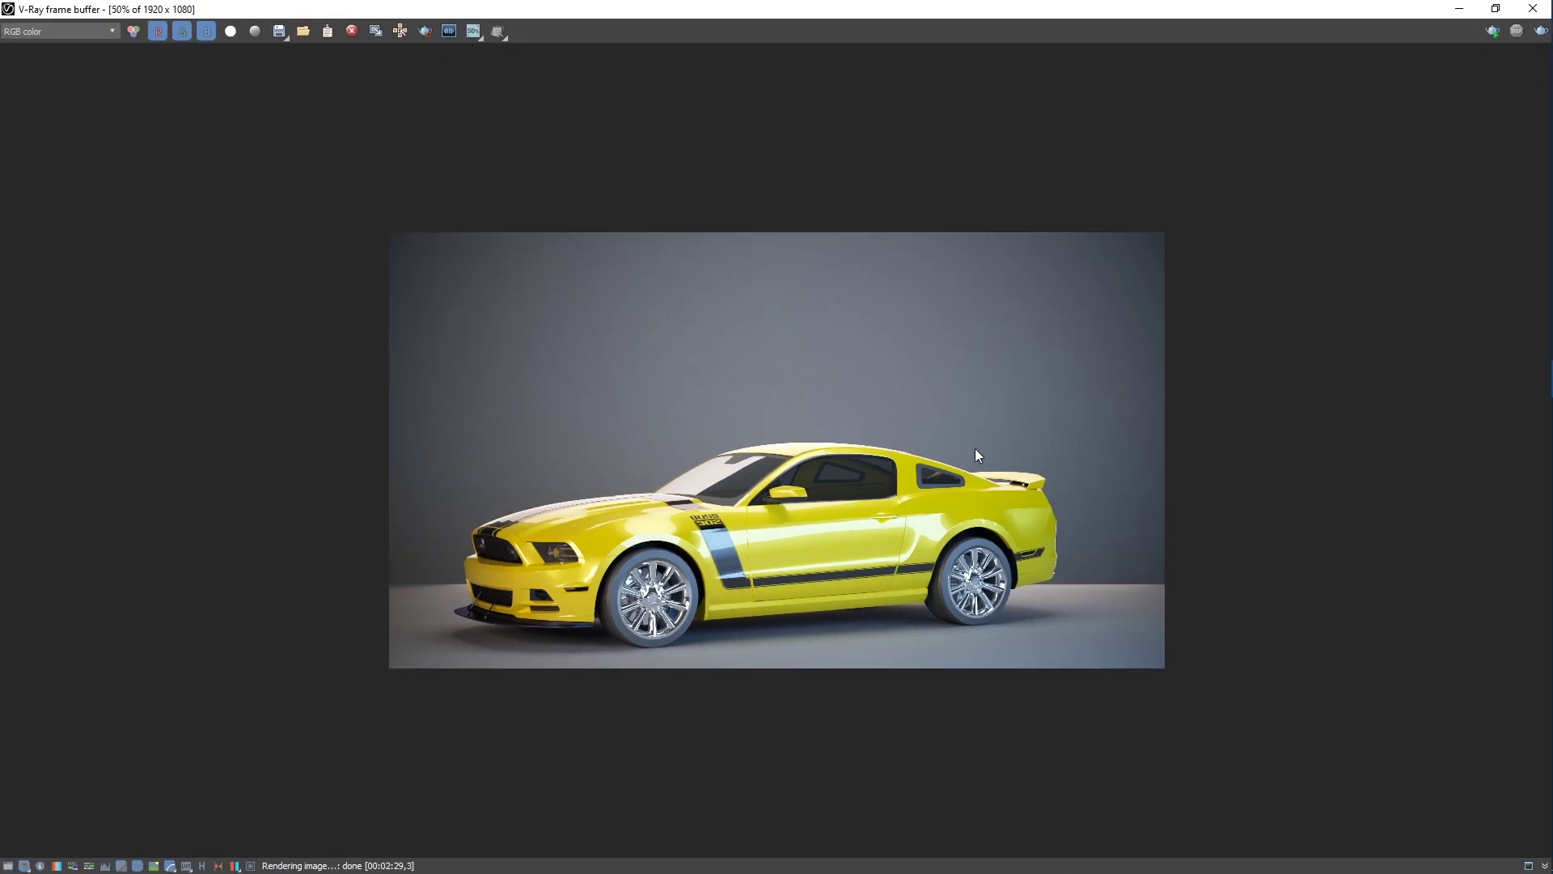
pyautogui.doubleClick(629, 490)
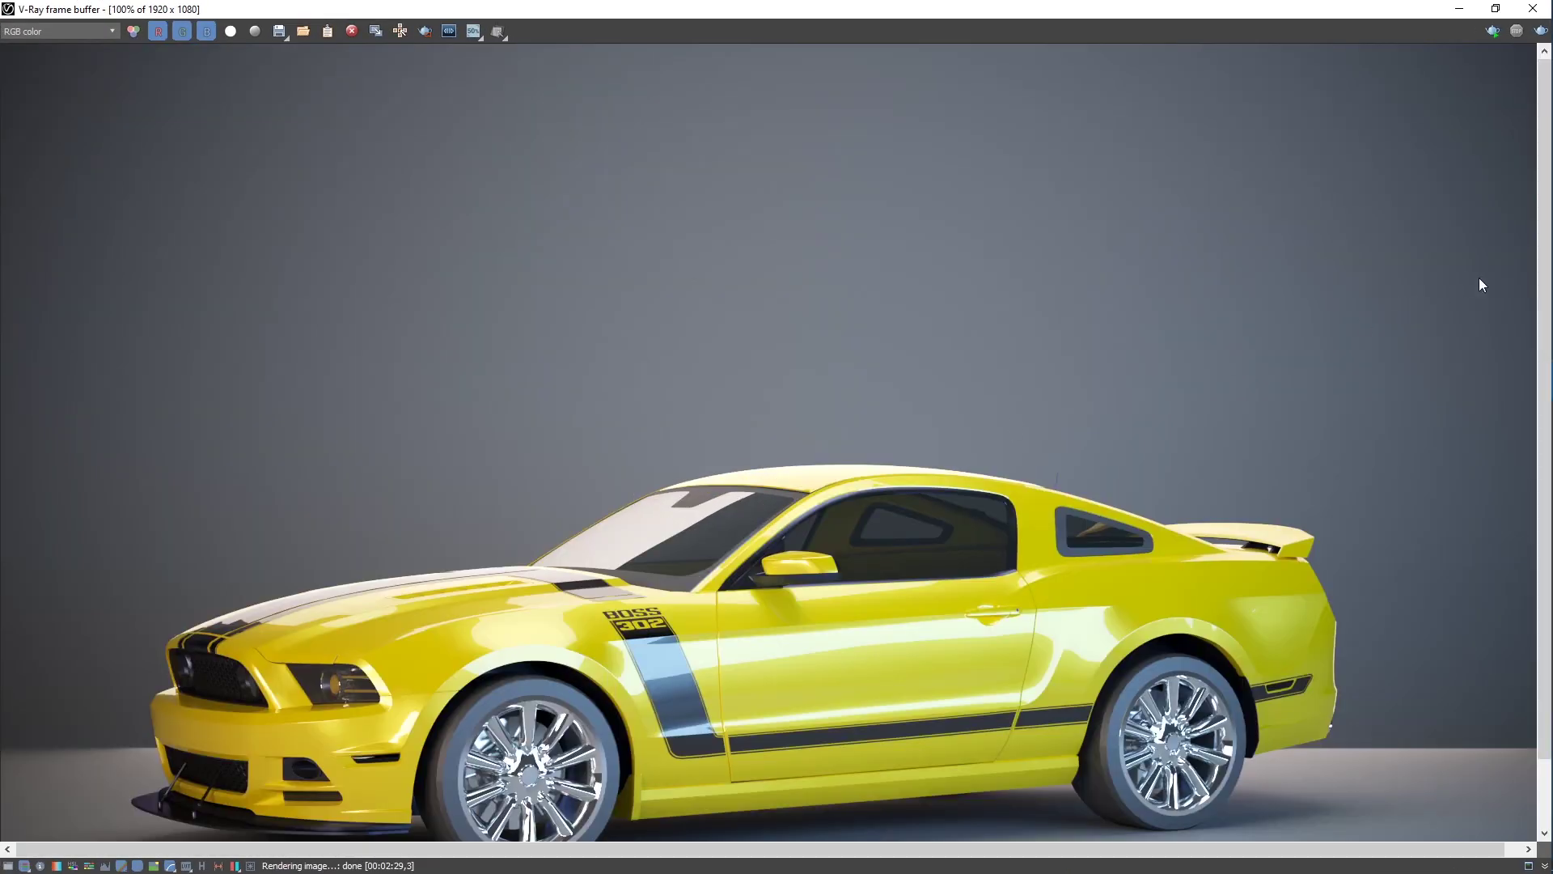
pyautogui.moveTo(1544, 303); pyautogui.dragTo(1544, 388)
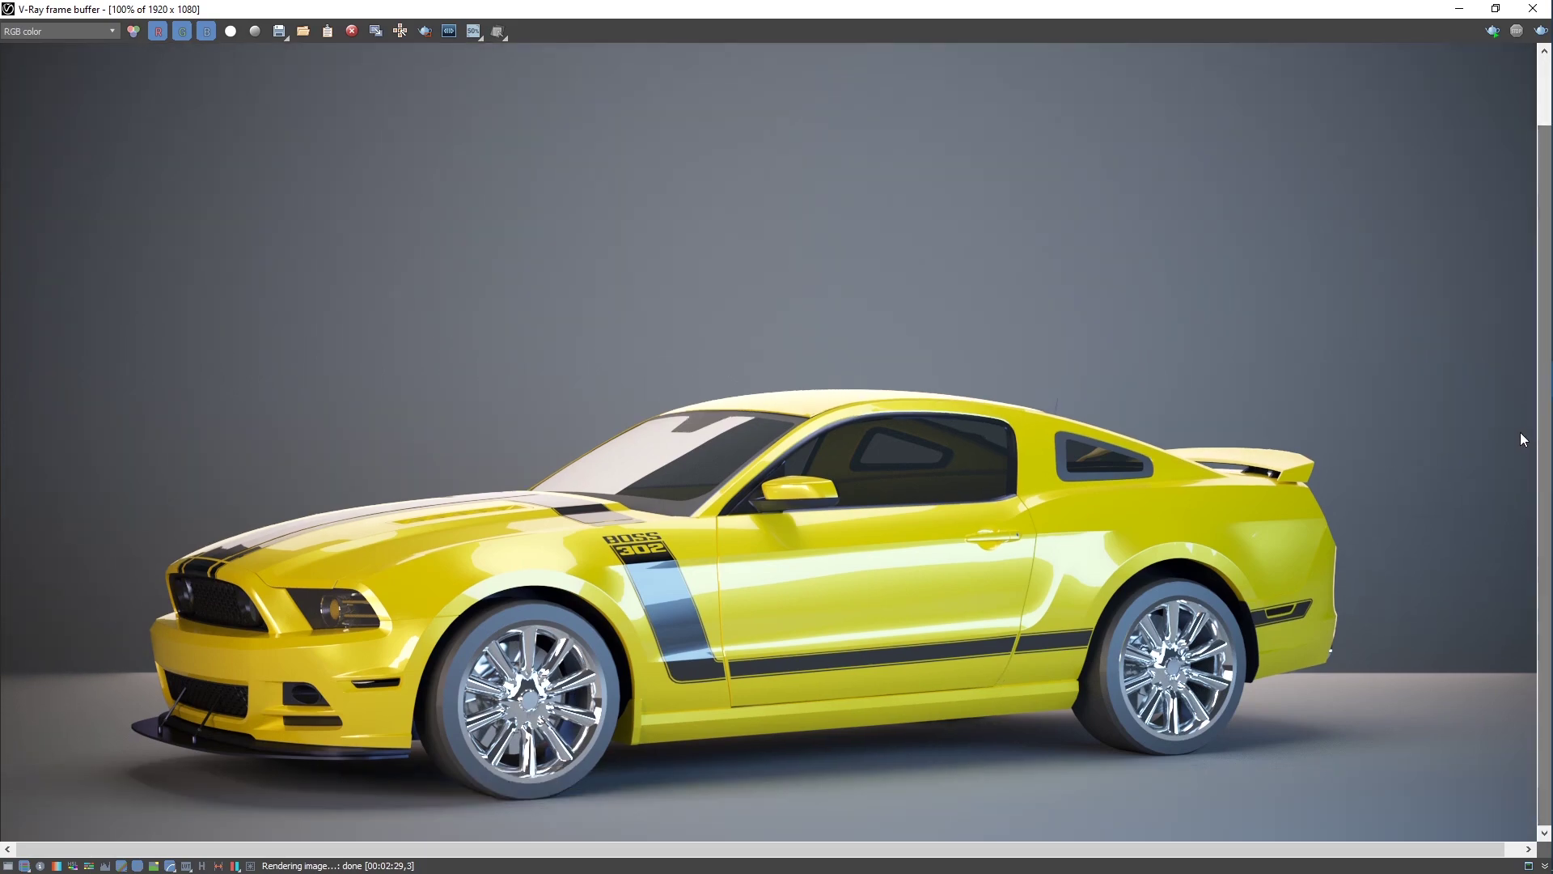